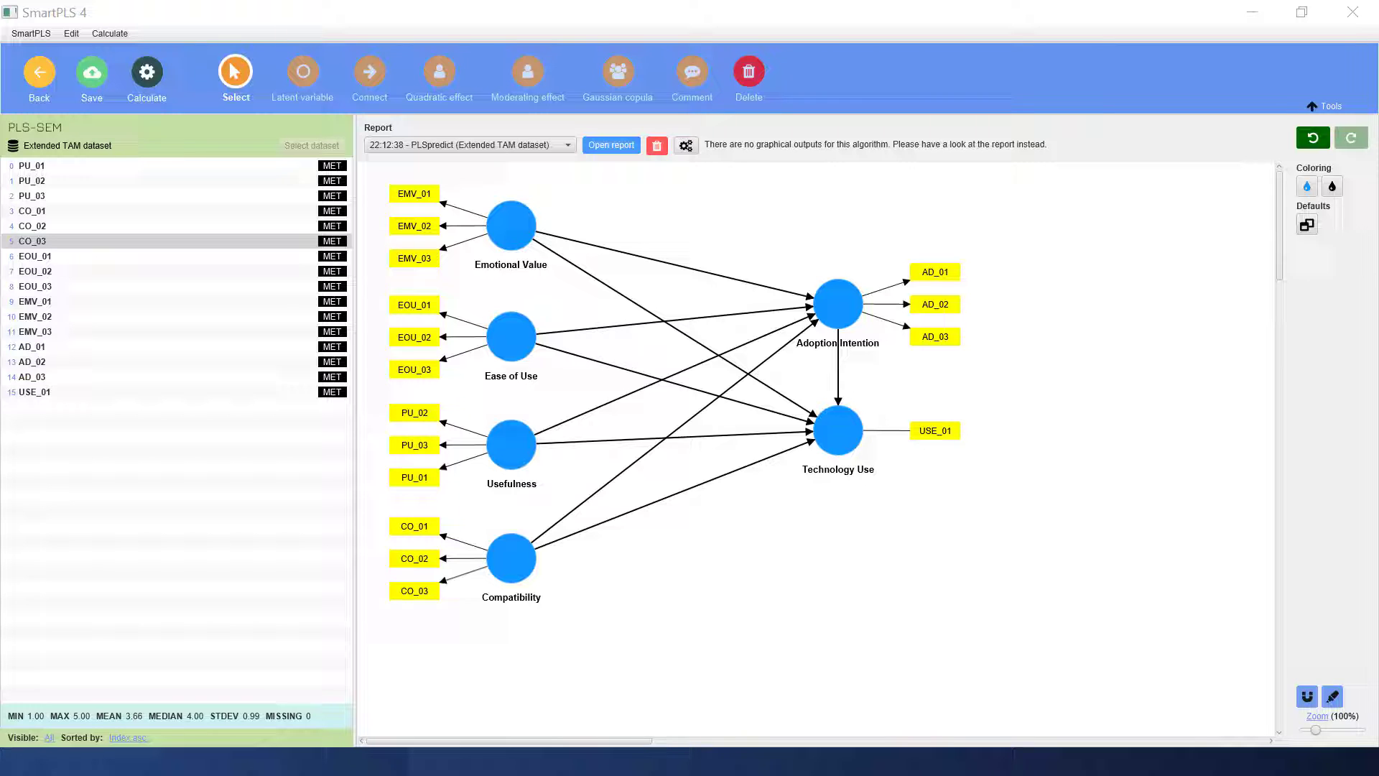
Step: Run the PLS-SEM algorithm with path weighting and unstandardized results, and open the latent variable scores
left_click(150, 90)
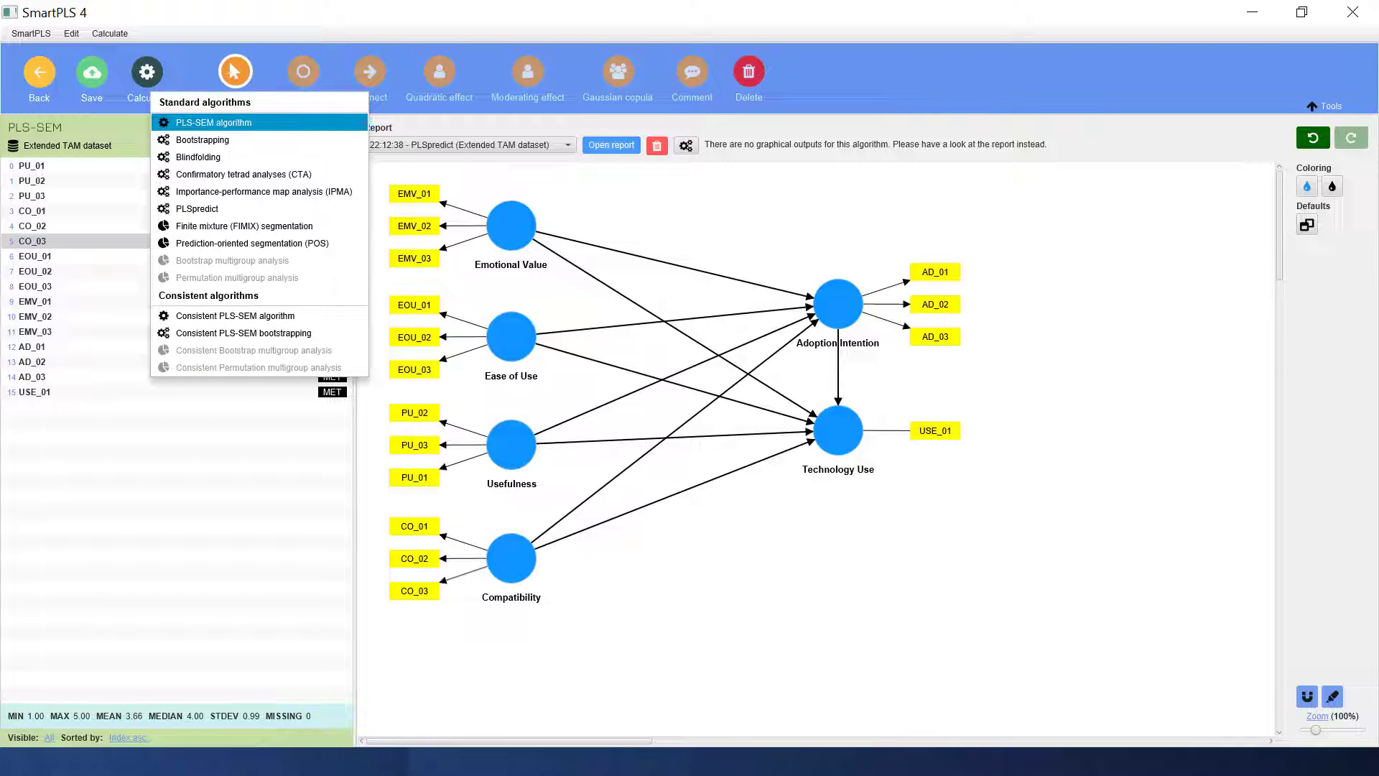
left_click(213, 123)
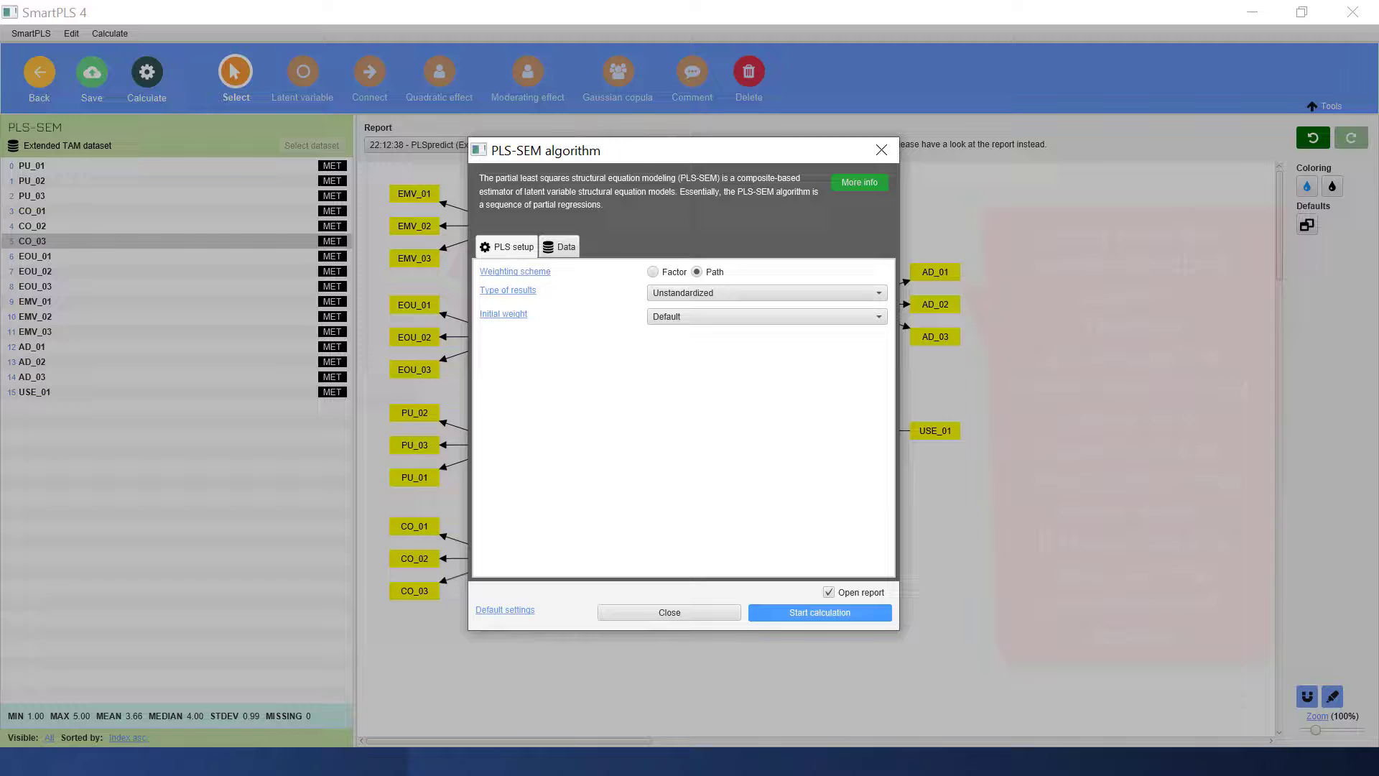
key("Return")
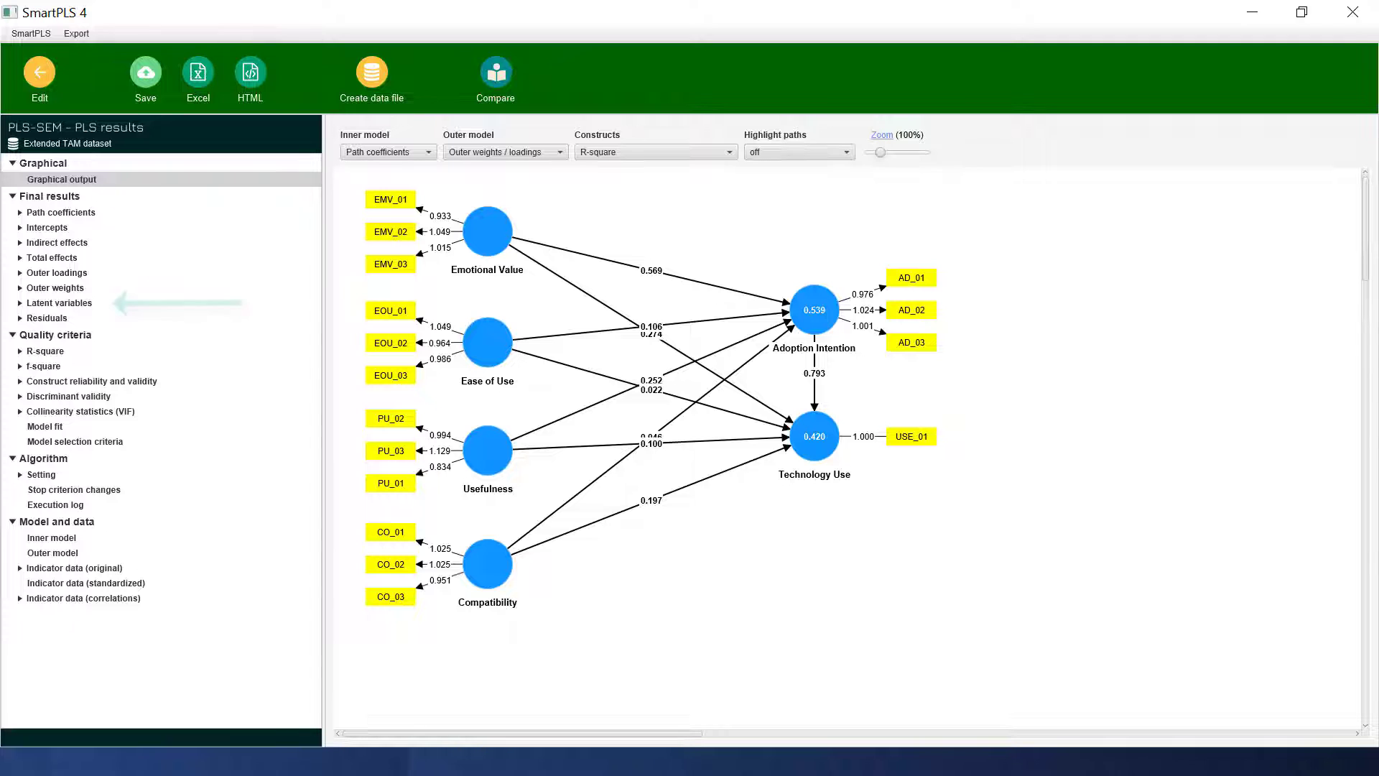
left_click(59, 303)
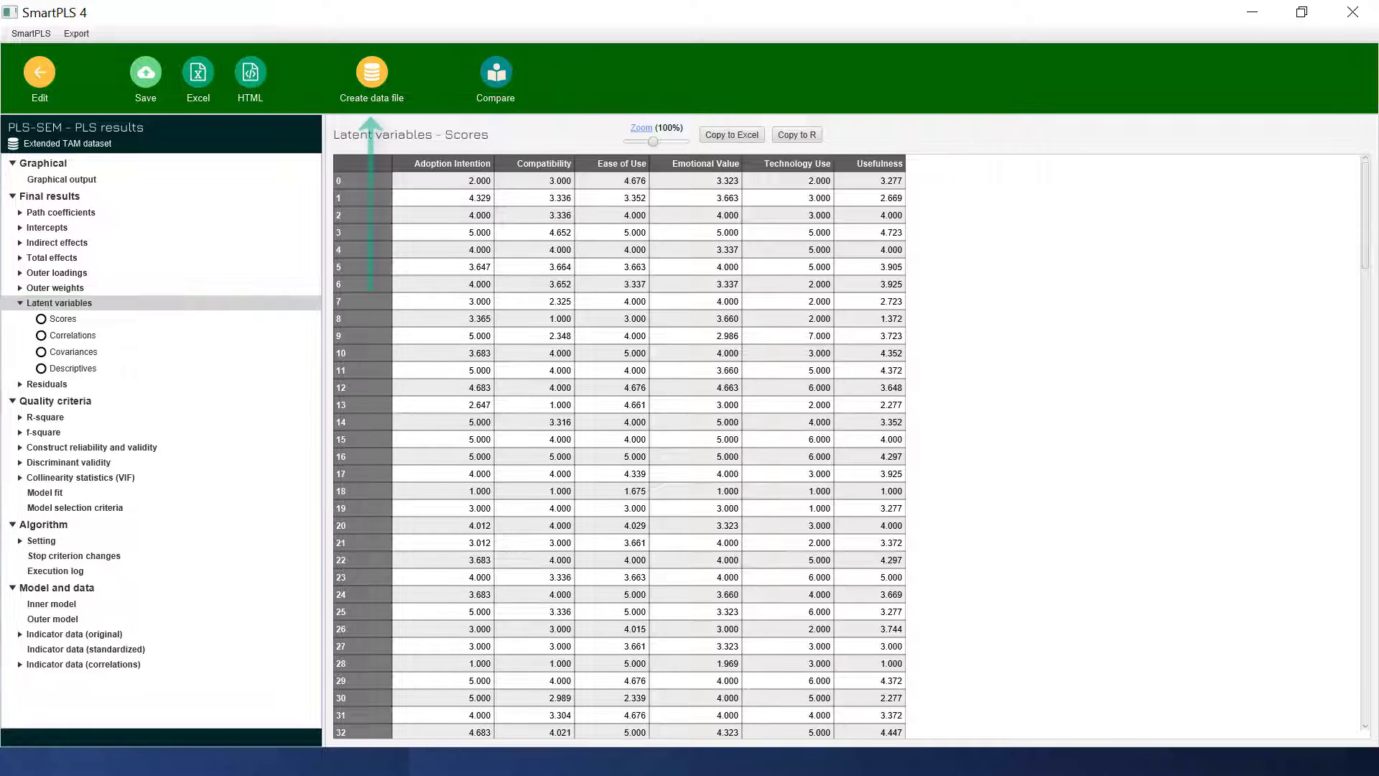
Step: Create a data file named NCA in the TAM NCA project containing only the latent variable scores
left_click(372, 71)
left_click(588, 352)
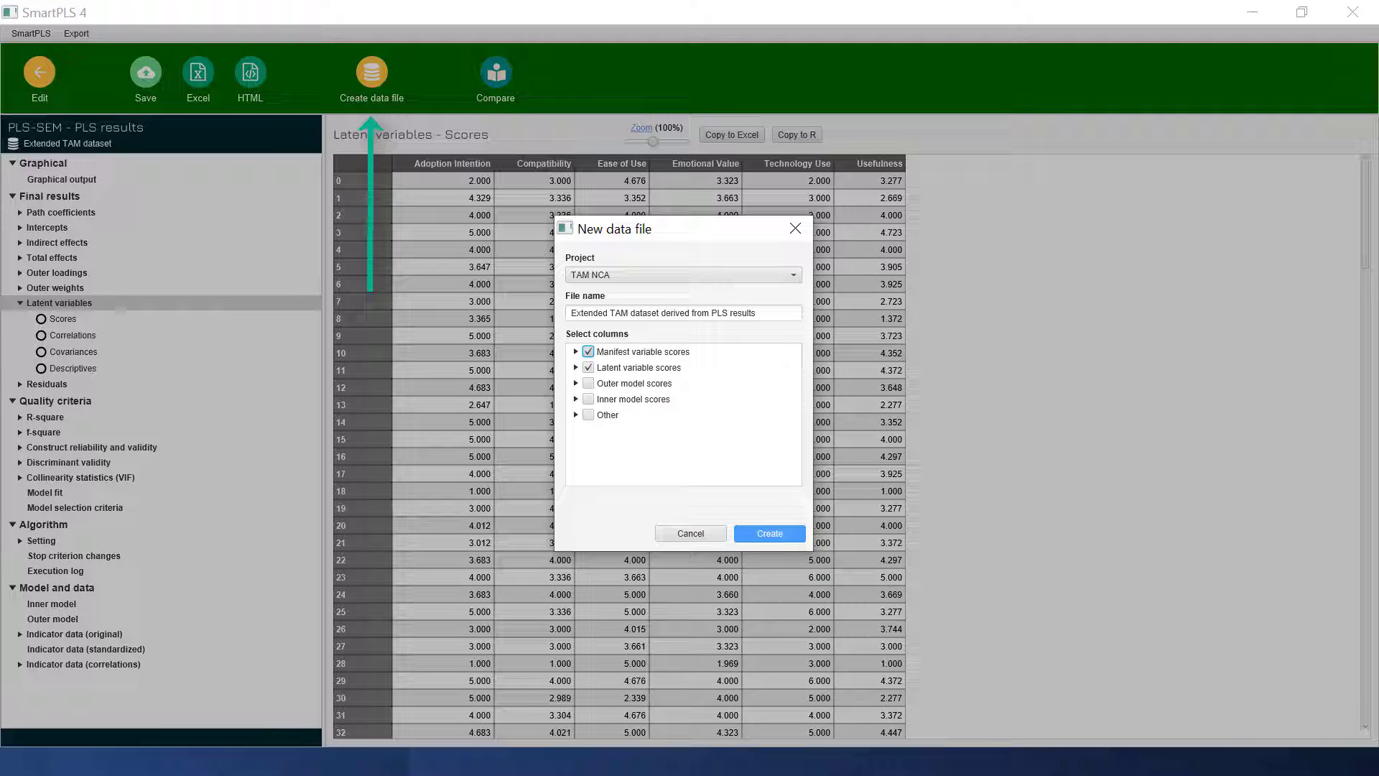
left_click(643, 313)
key("ctrl+a")
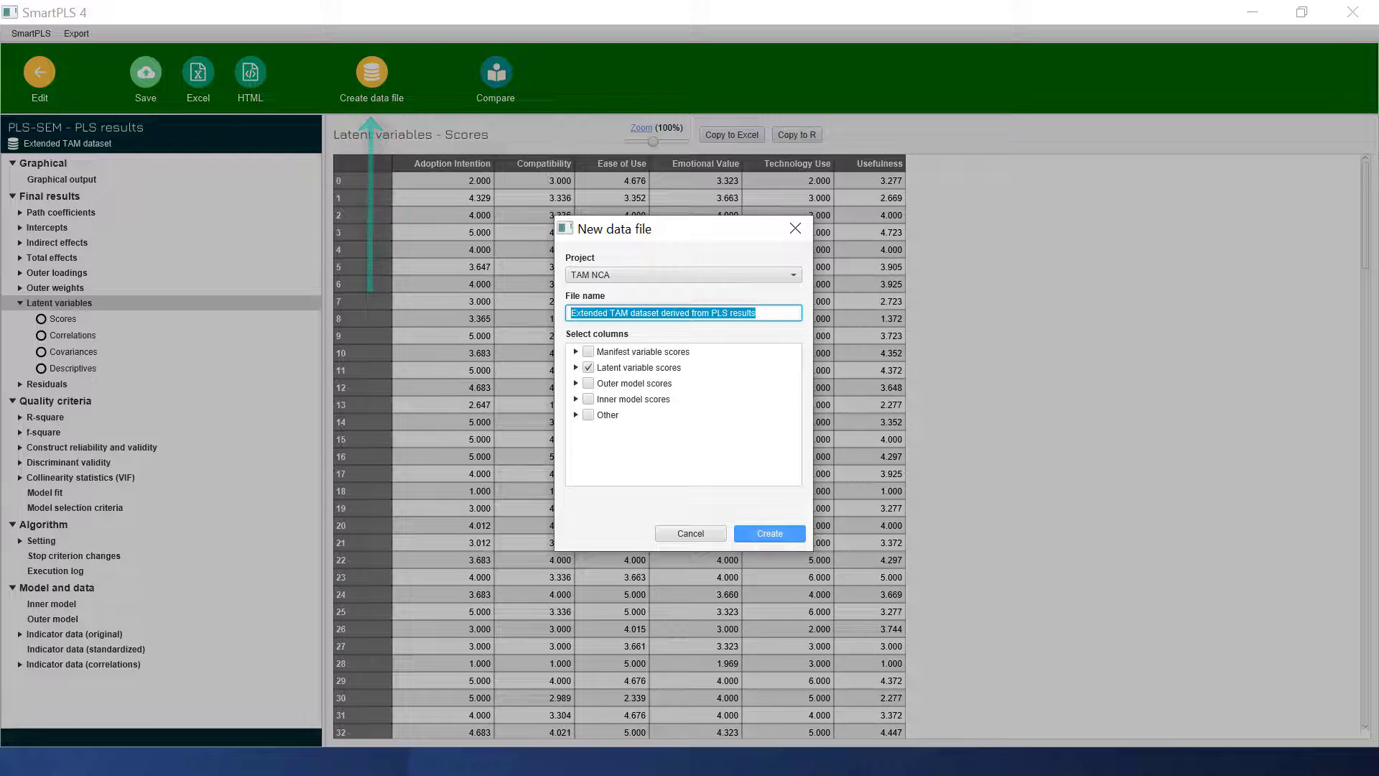
type("NV")
type("A")
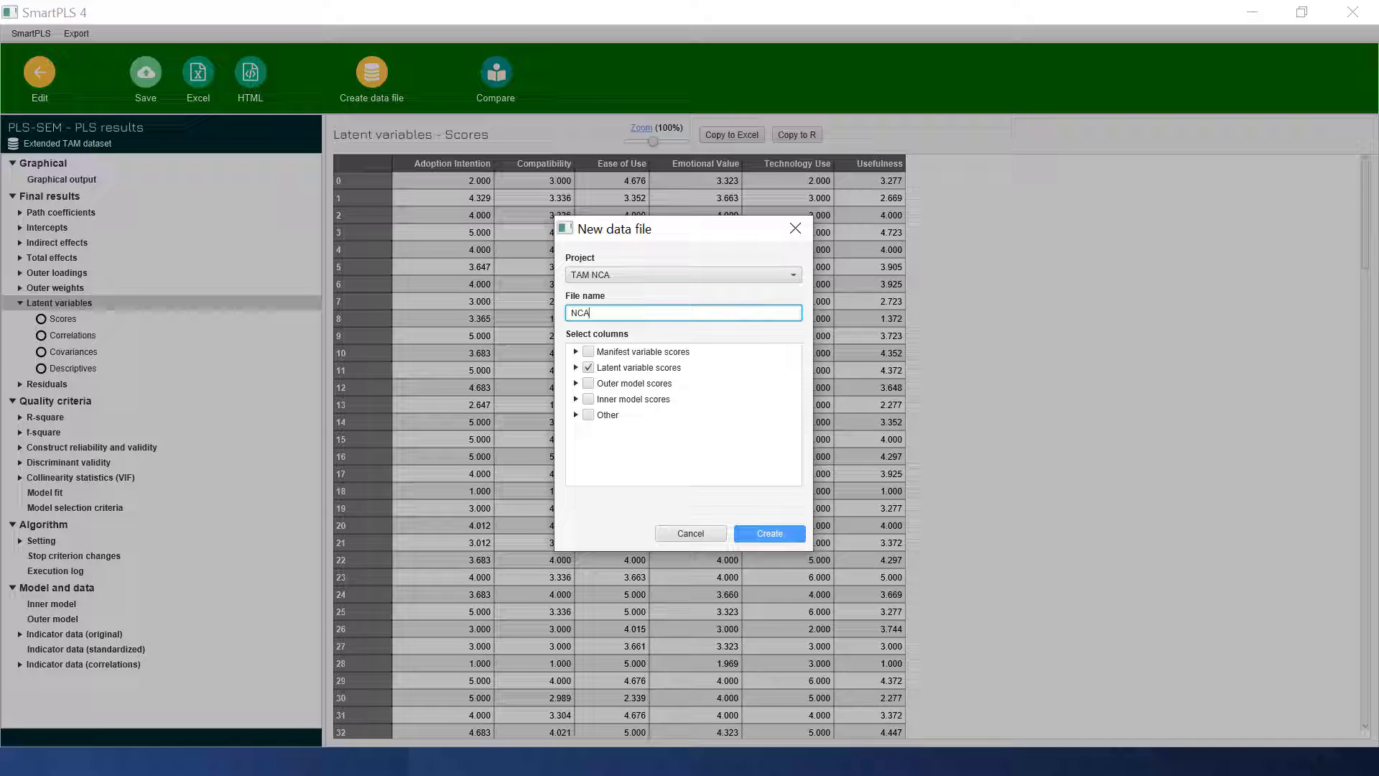
key("Return")
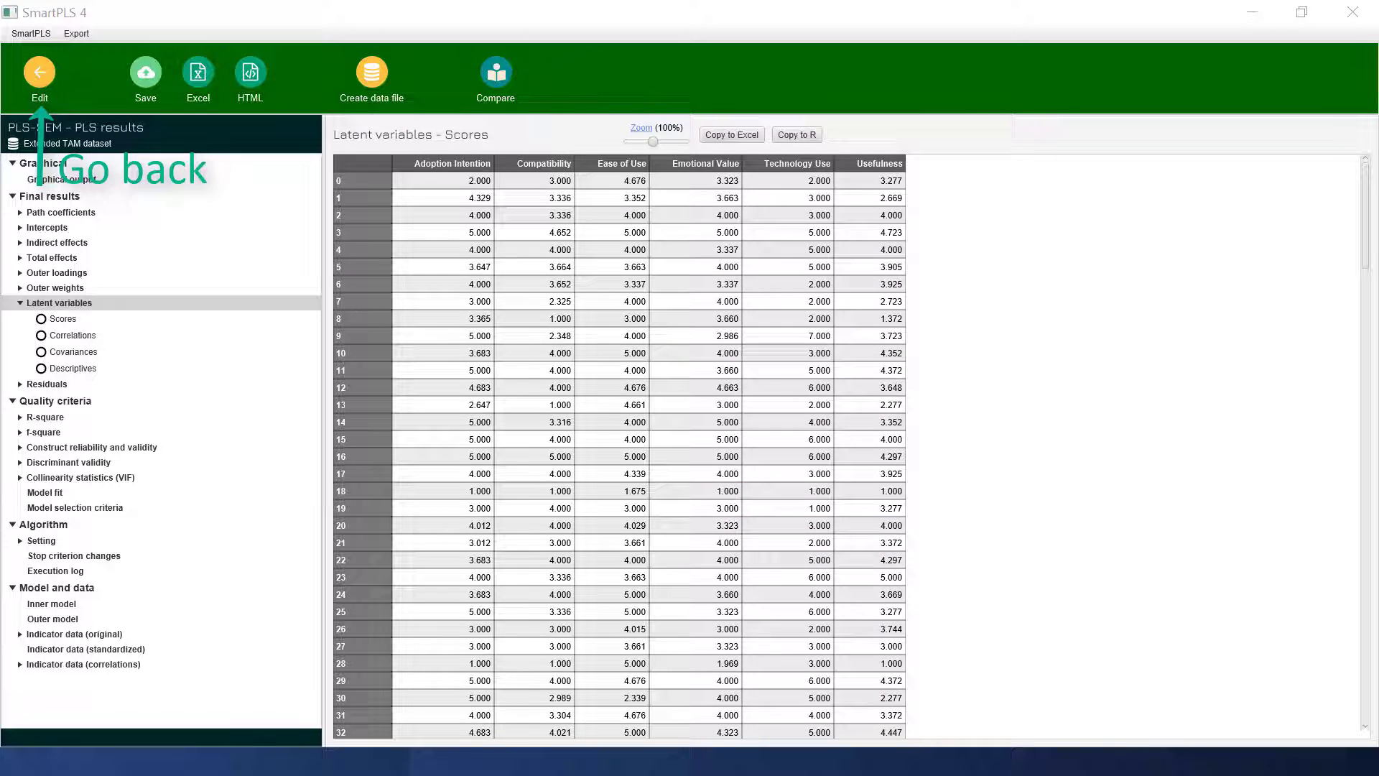
Step: Return to the workspace, saving the PLS-SEM model's changes, and review the indicators of the new NCA dataset
left_click(39, 72)
left_click(39, 73)
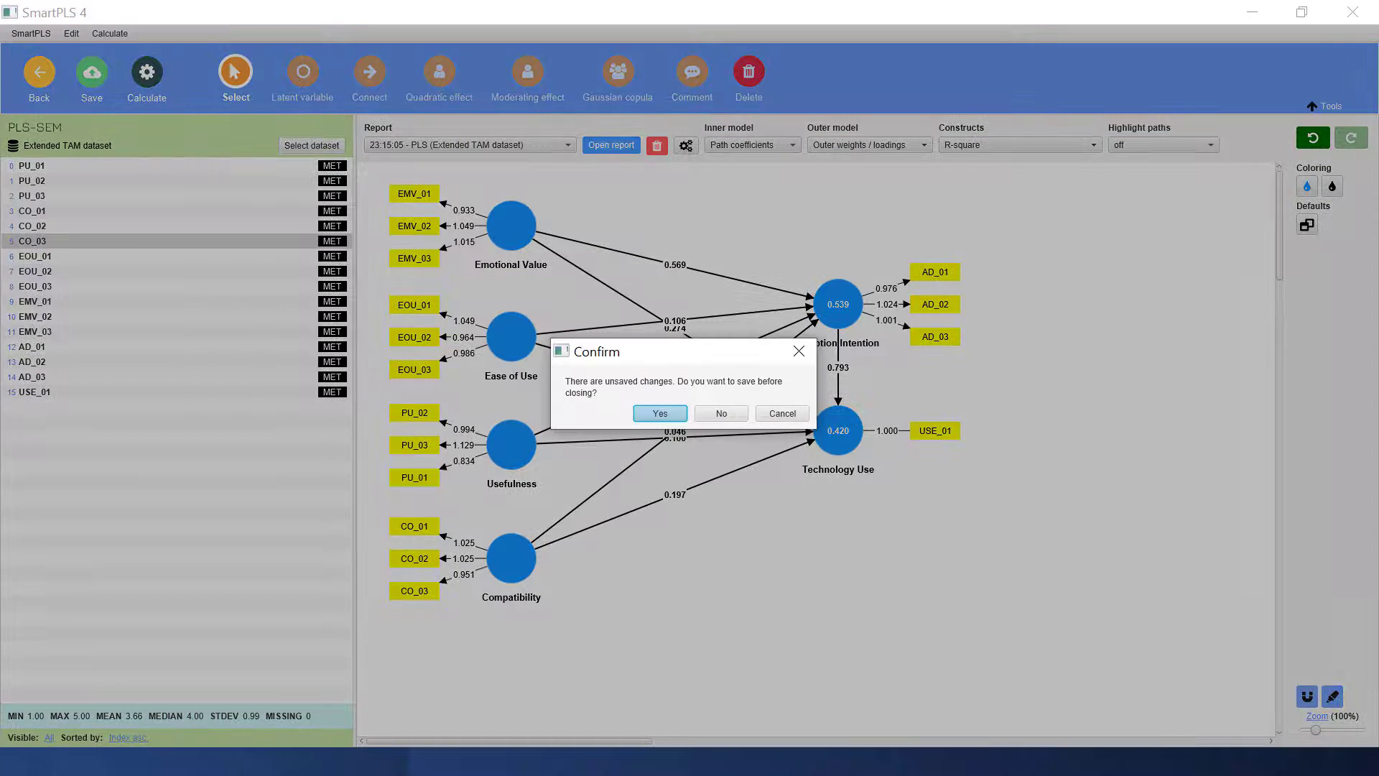
key("Return")
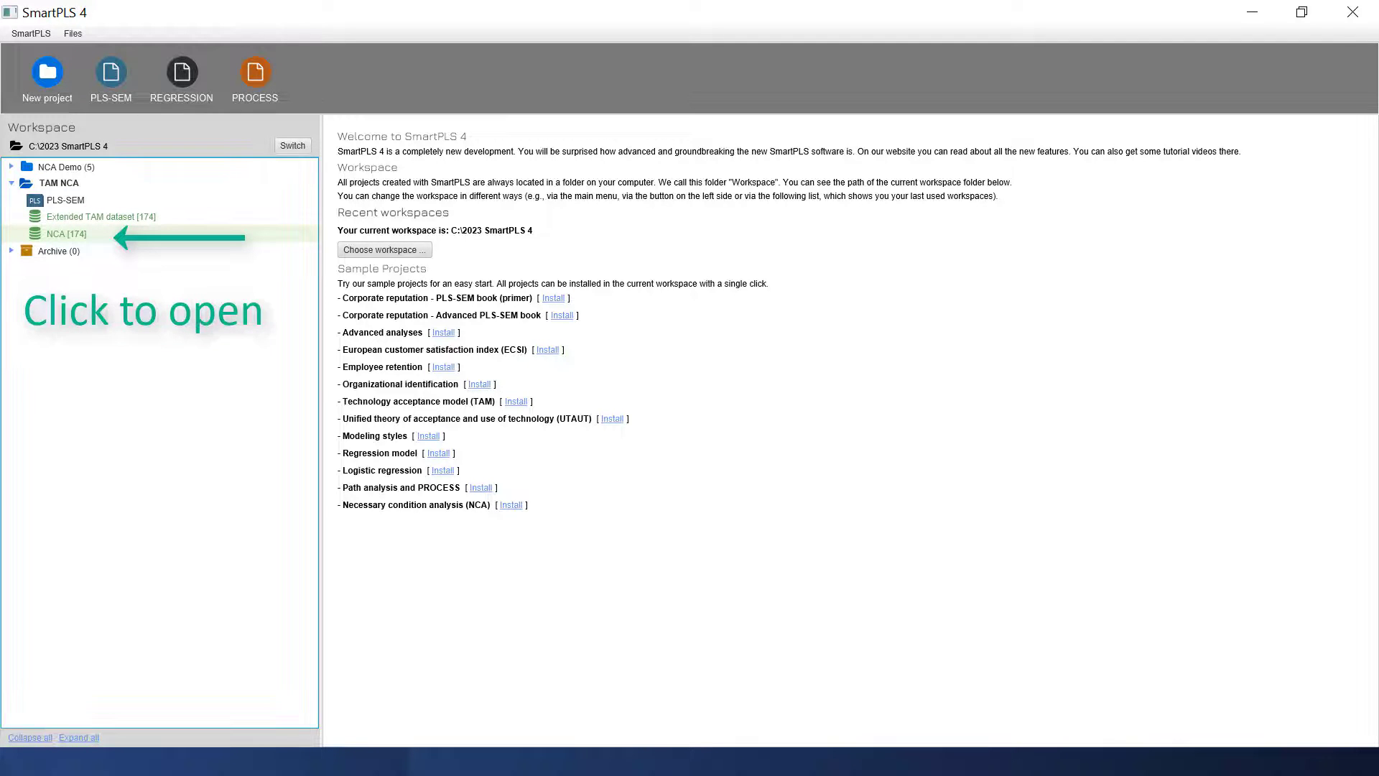
double_click(66, 234)
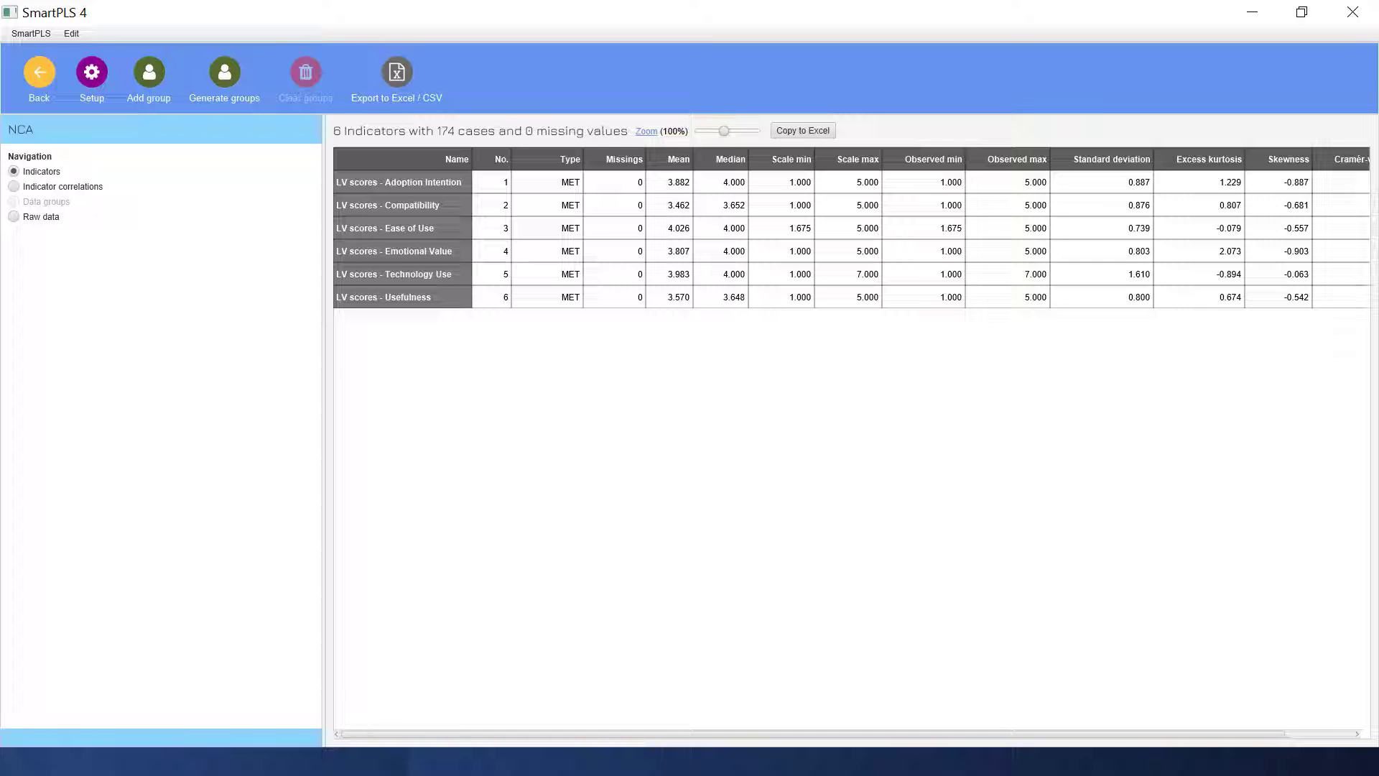
left_click(40, 72)
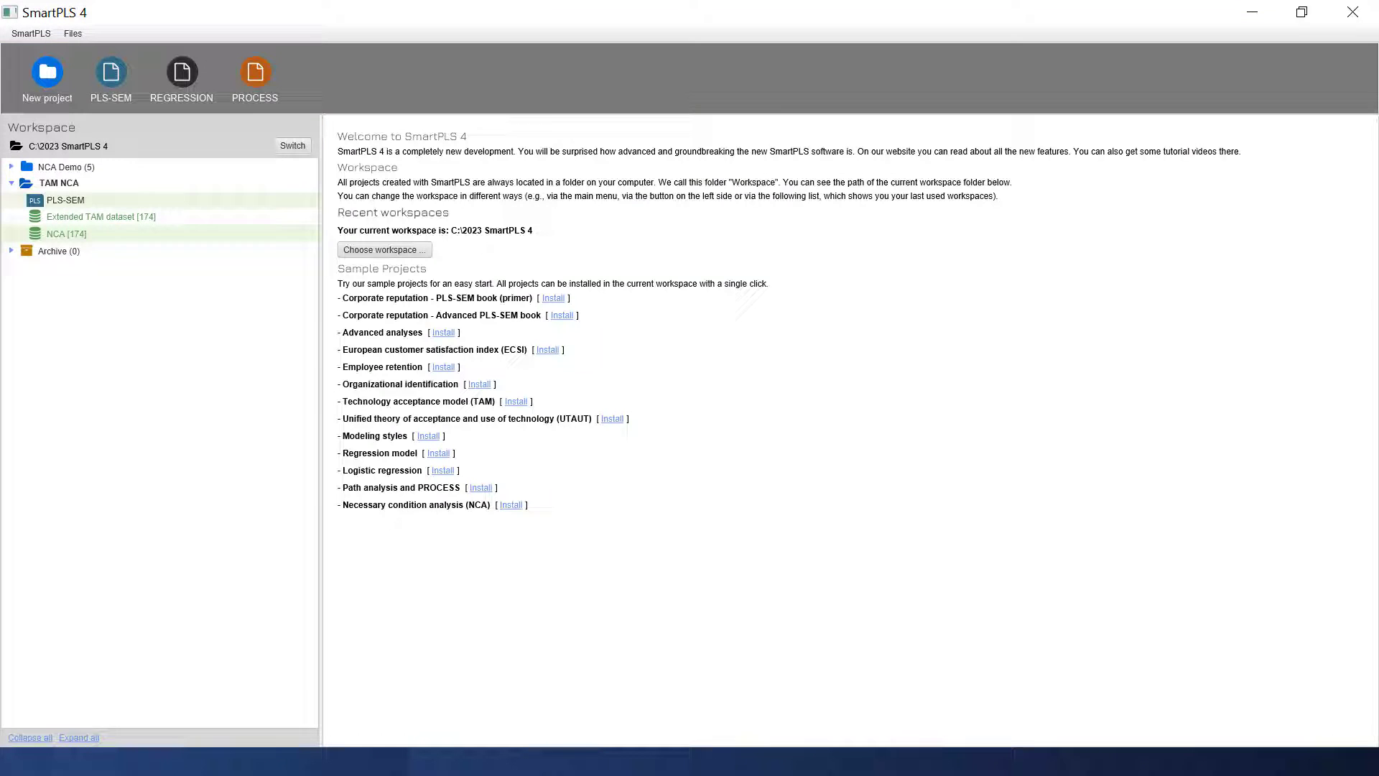
Step: Create a regression model named NCA in the TAM NCA project and assign the NCA dataset to it
left_click(182, 73)
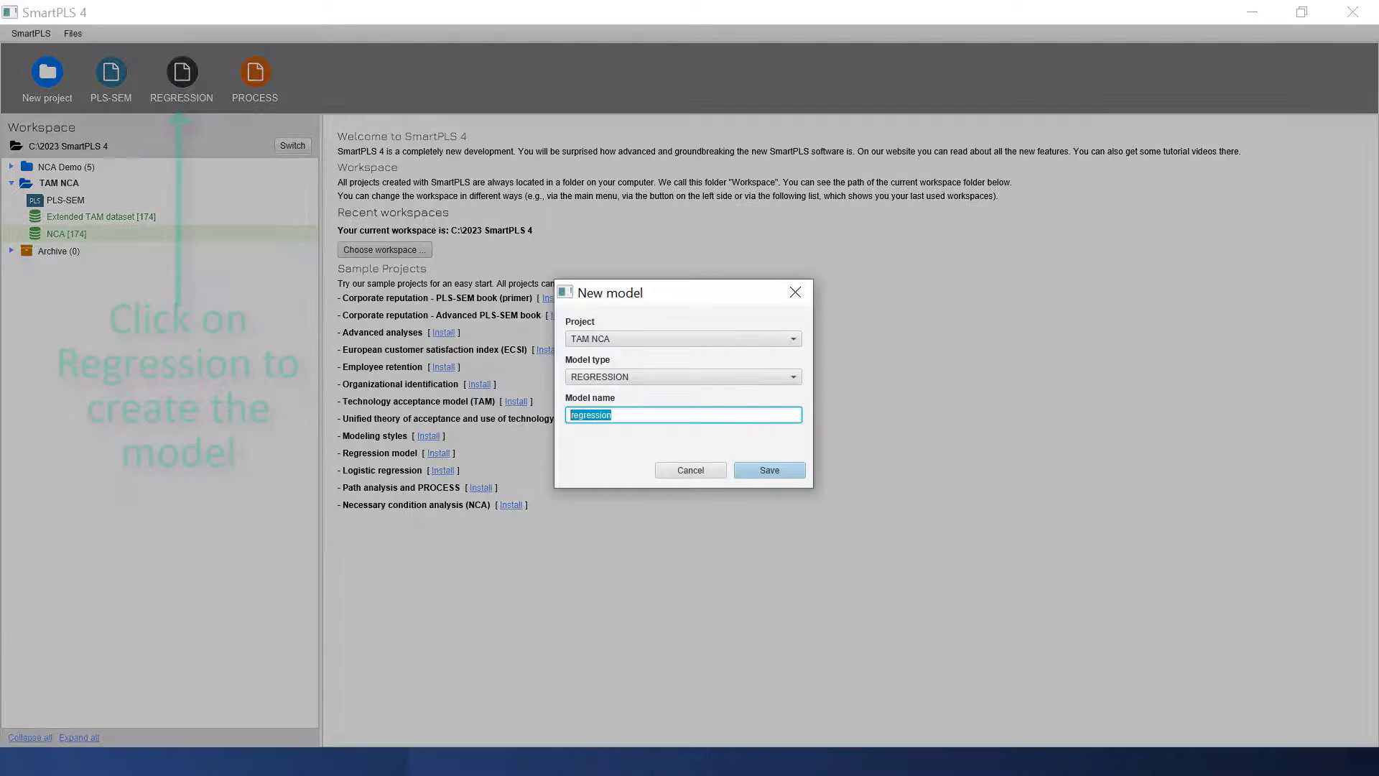
type("NCA")
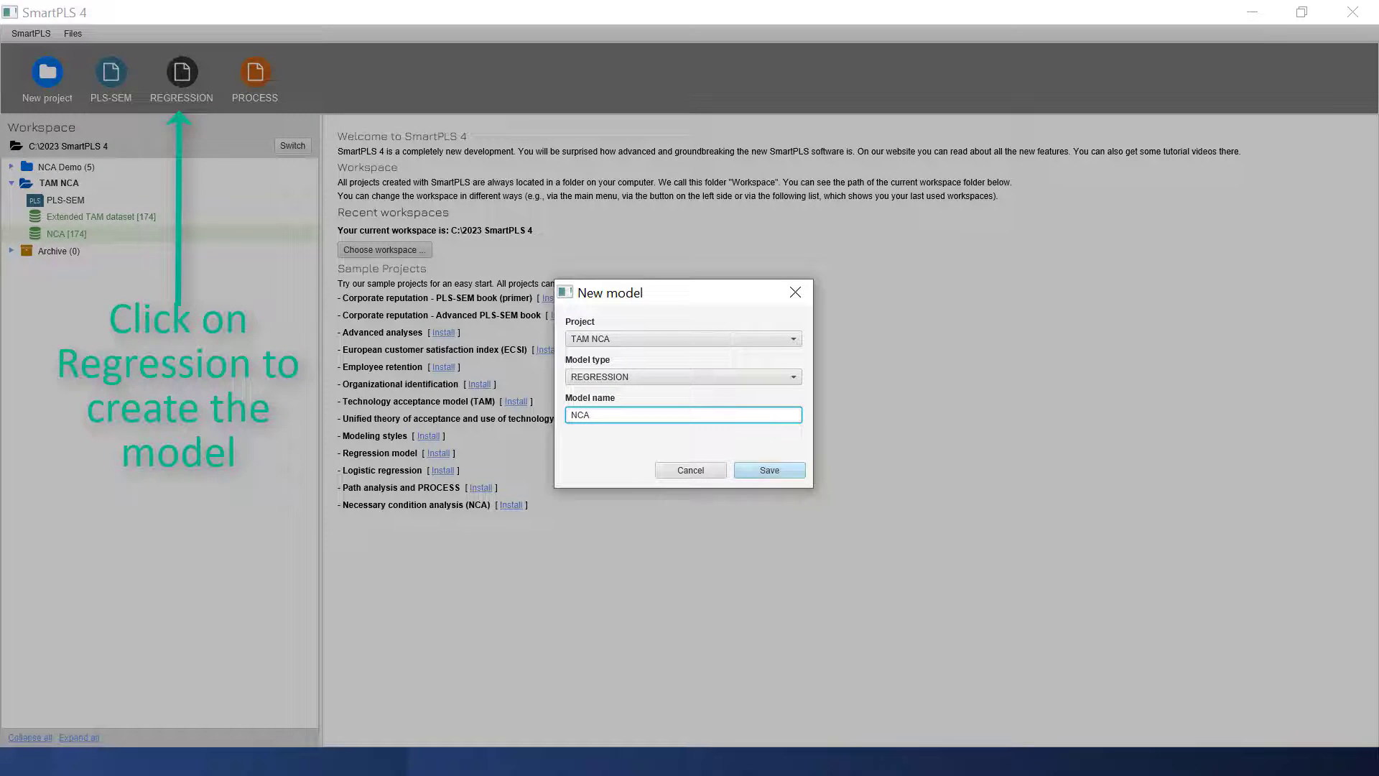
key("Return")
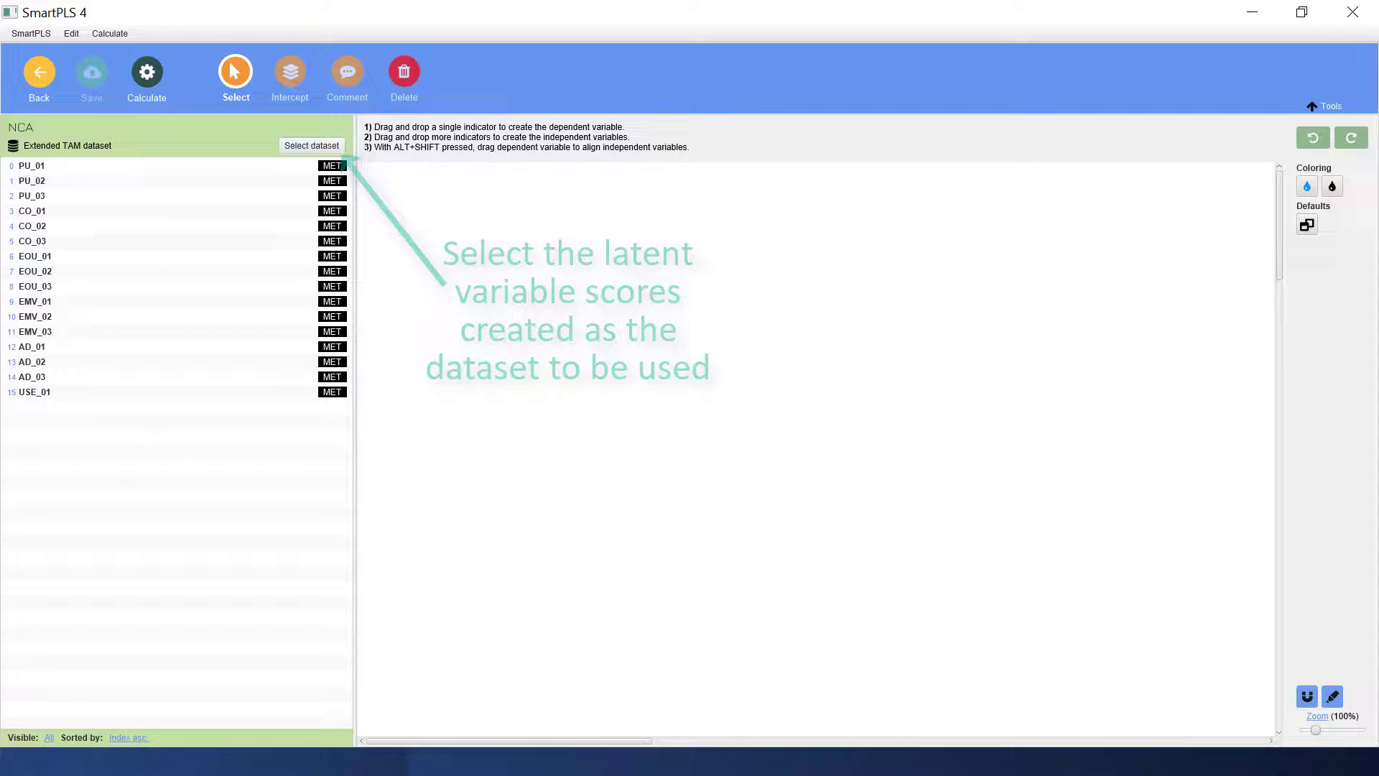
left_click(312, 146)
left_click(356, 199)
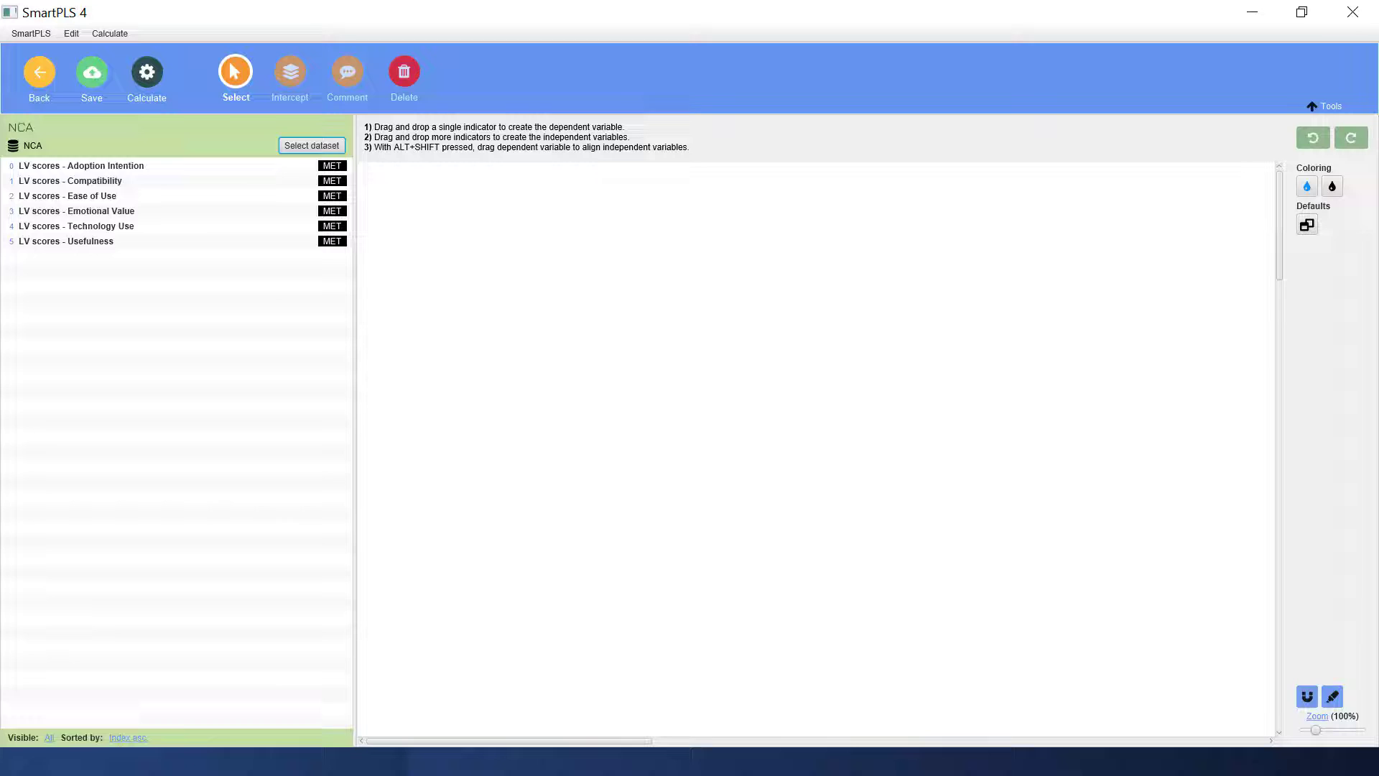
Step: Build the model with Adoption Intention scores as dependent variable and Compatibility, Ease of Use, Emotional Value and Usefulness scores as independent variables
left_click(81, 166)
left_click_drag(81, 166, 668, 278)
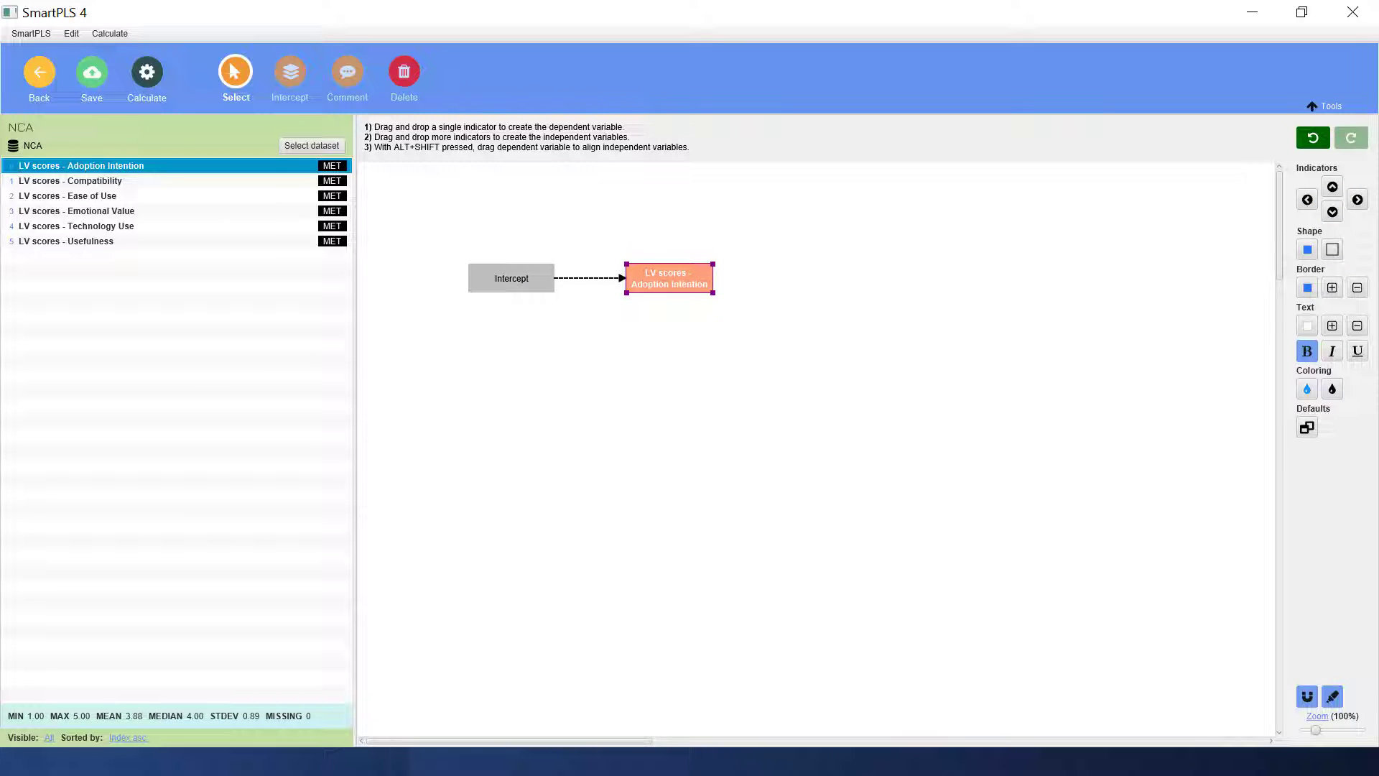
left_click(69, 181)
left_click_drag(69, 180, 669, 278)
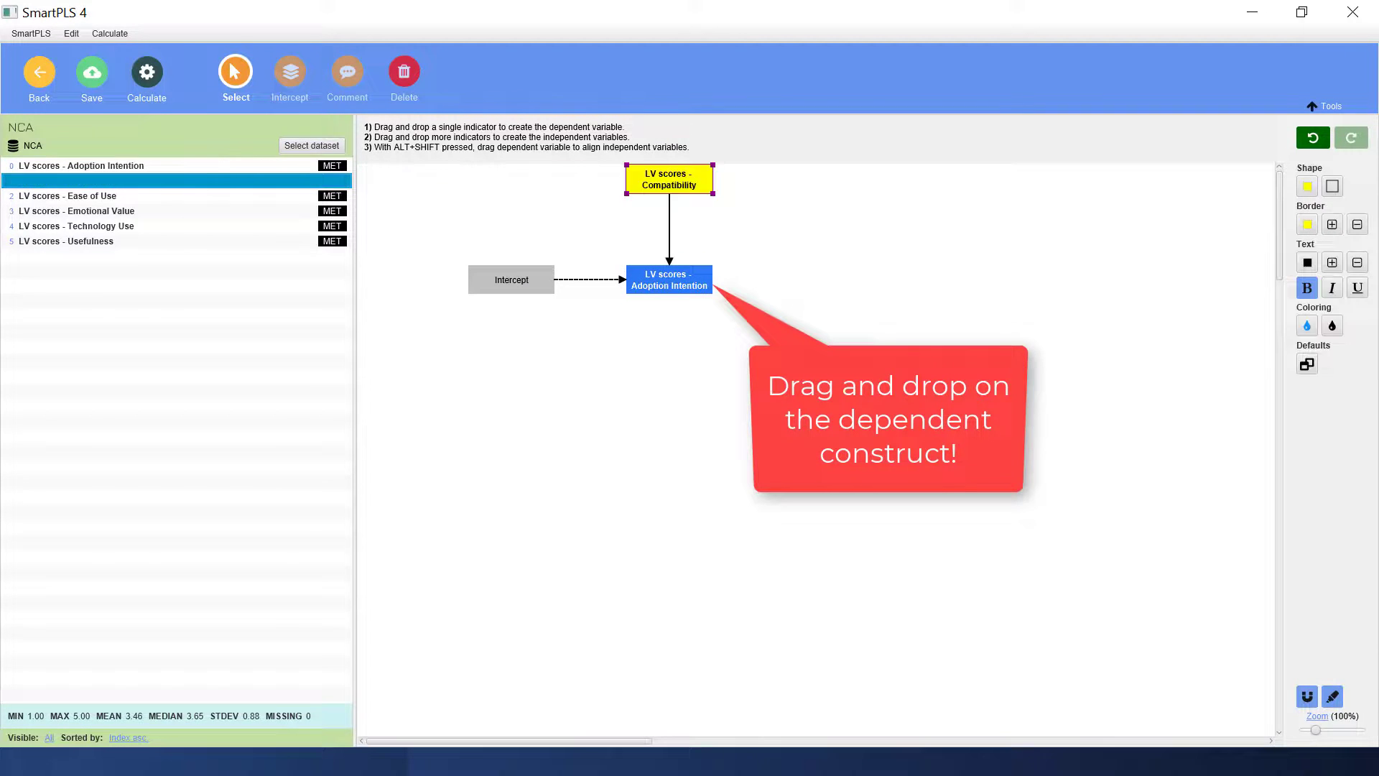
left_click_drag(68, 196, 668, 278)
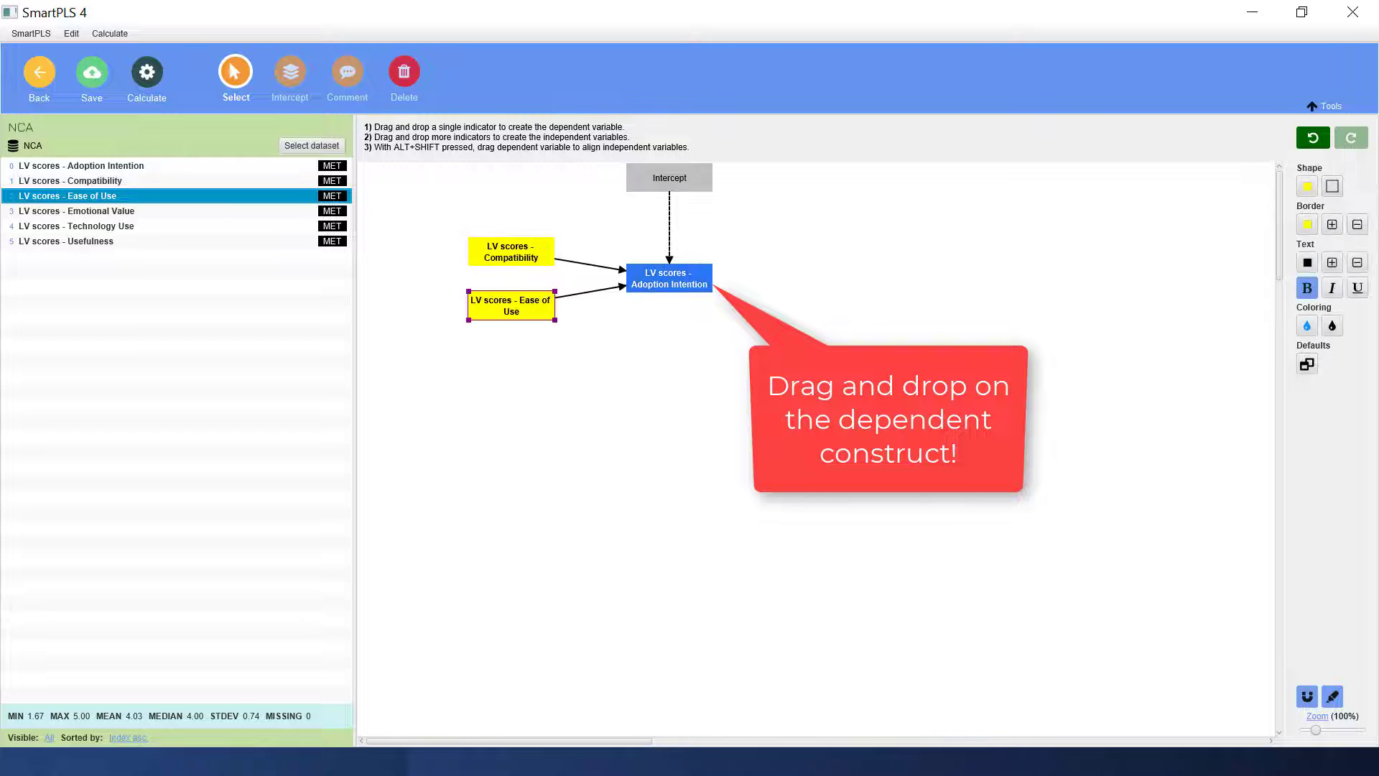
left_click_drag(76, 211, 668, 278)
left_click_drag(66, 242, 669, 278)
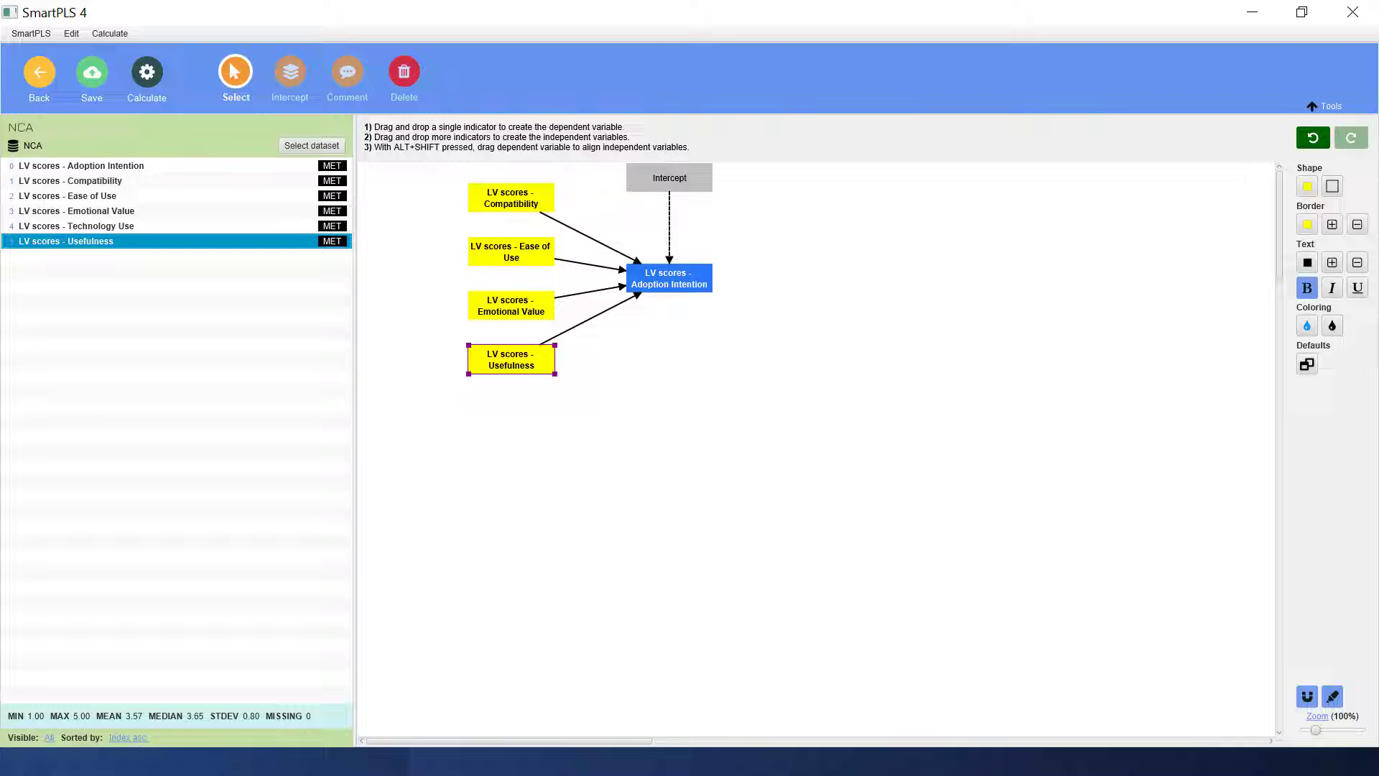
Step: Run the necessary condition analysis (NCA) with 10 steps for the bottleneck tables
left_click(147, 83)
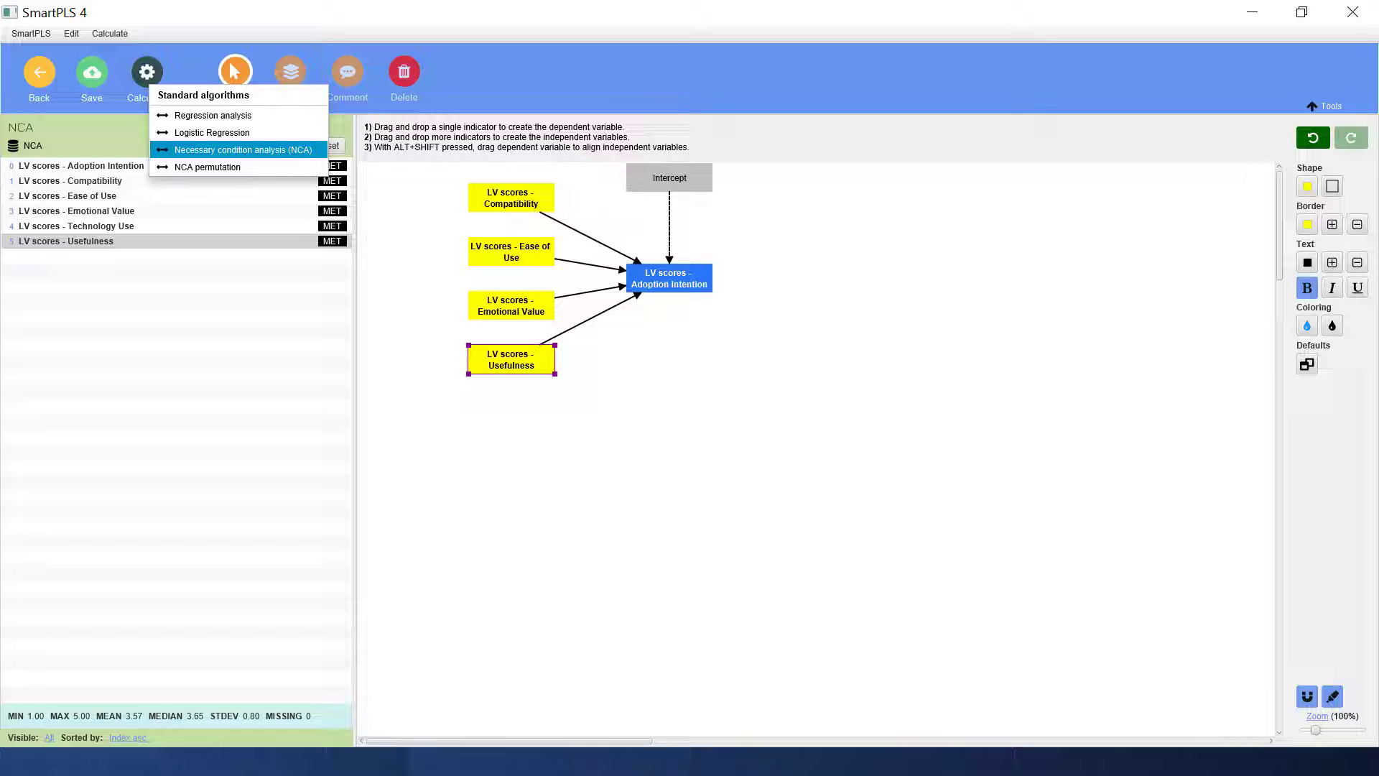
left_click(243, 150)
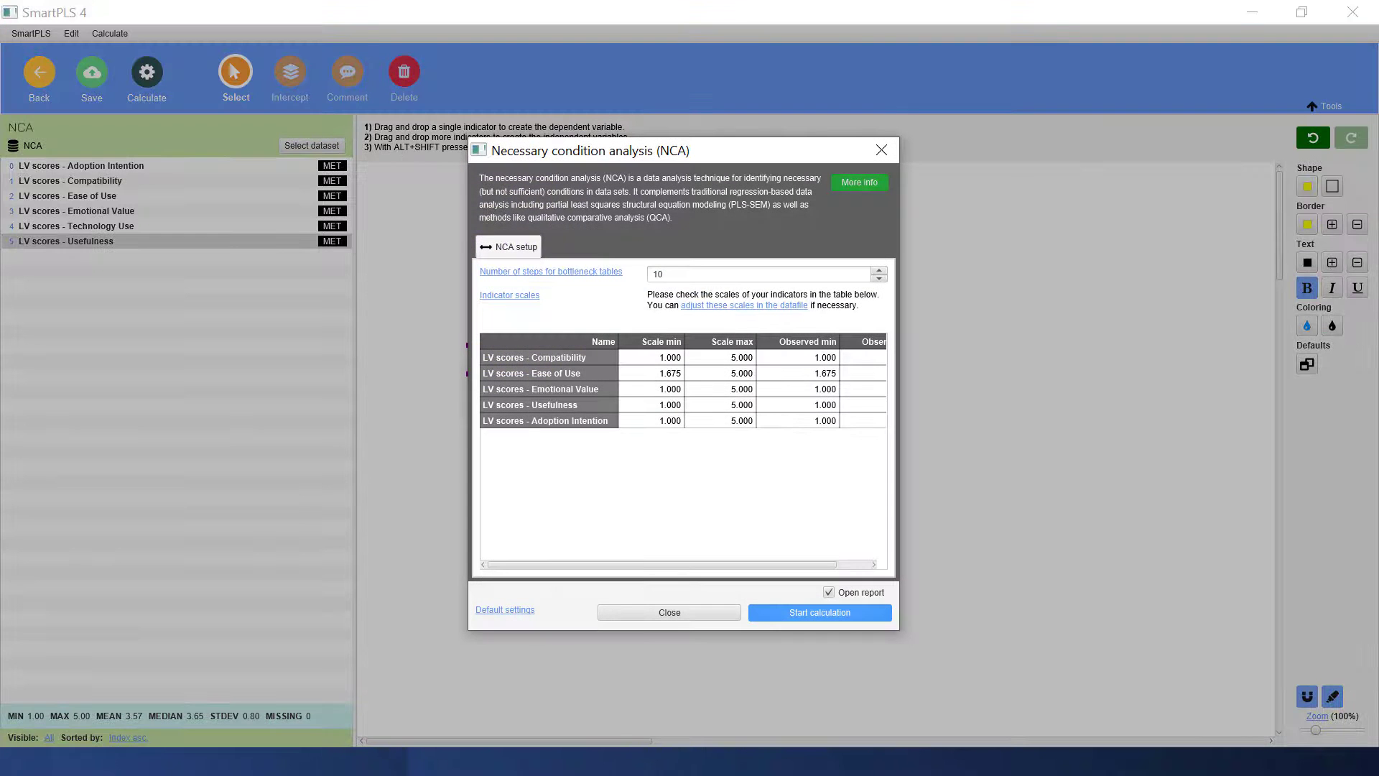
left_click(819, 612)
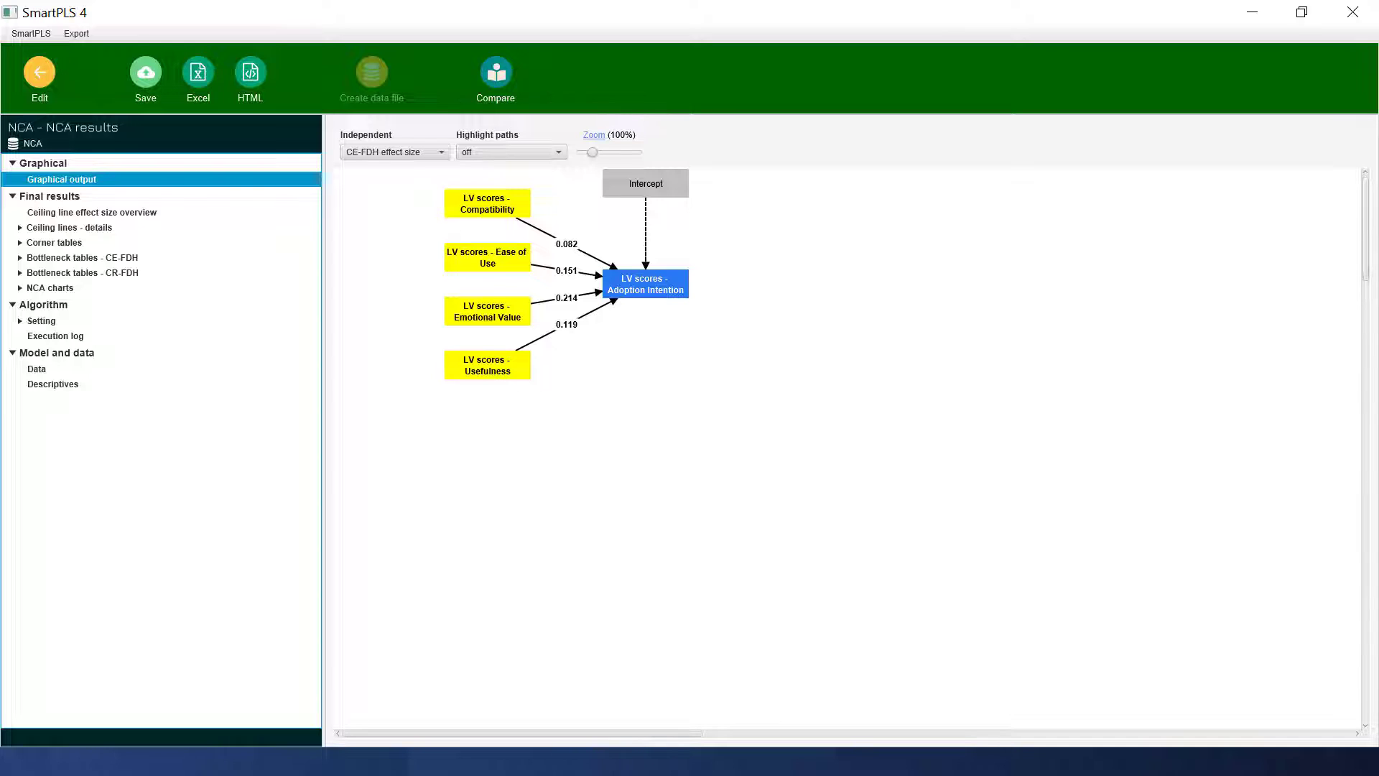
Step: Examine the NCA ceiling line charts for Compatibility, Ease of Use, Emotional Value and Usefulness
left_click(21, 288)
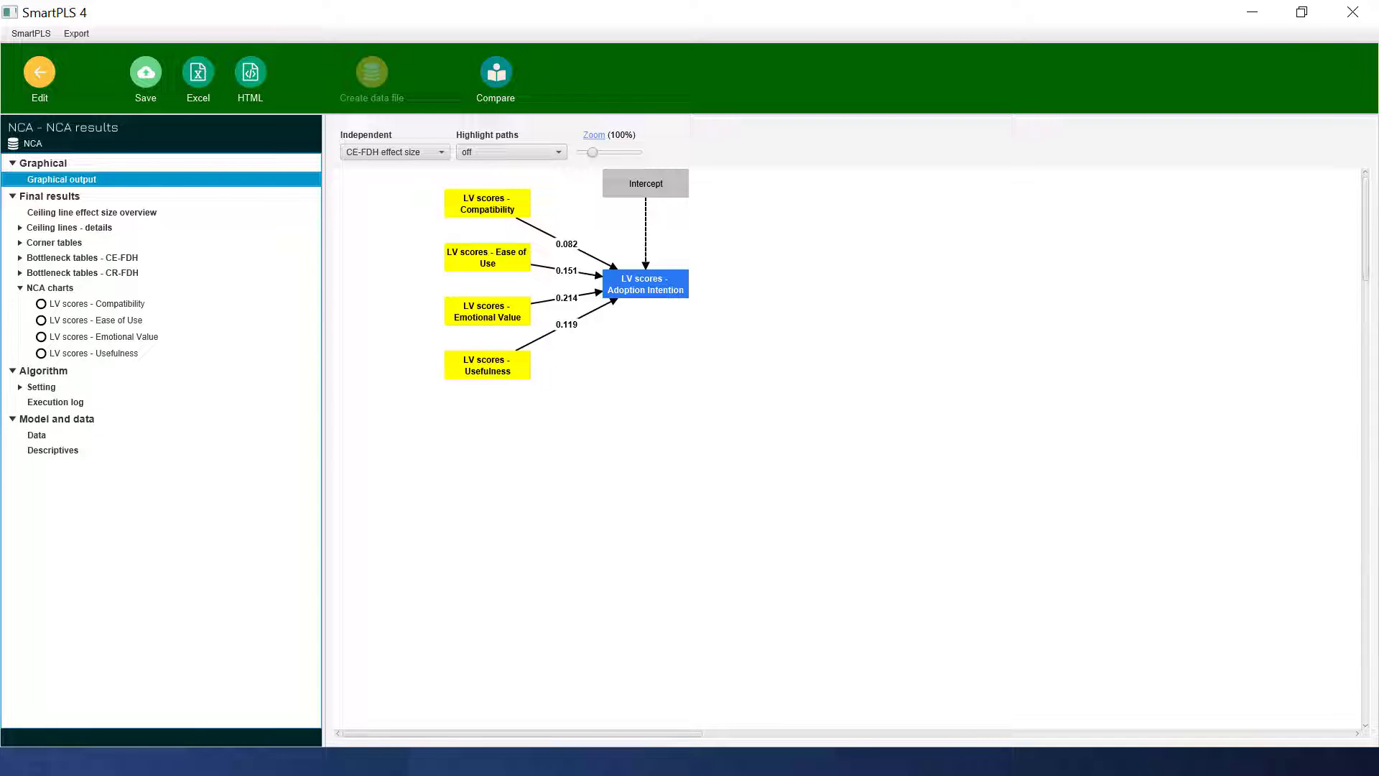
left_click(97, 304)
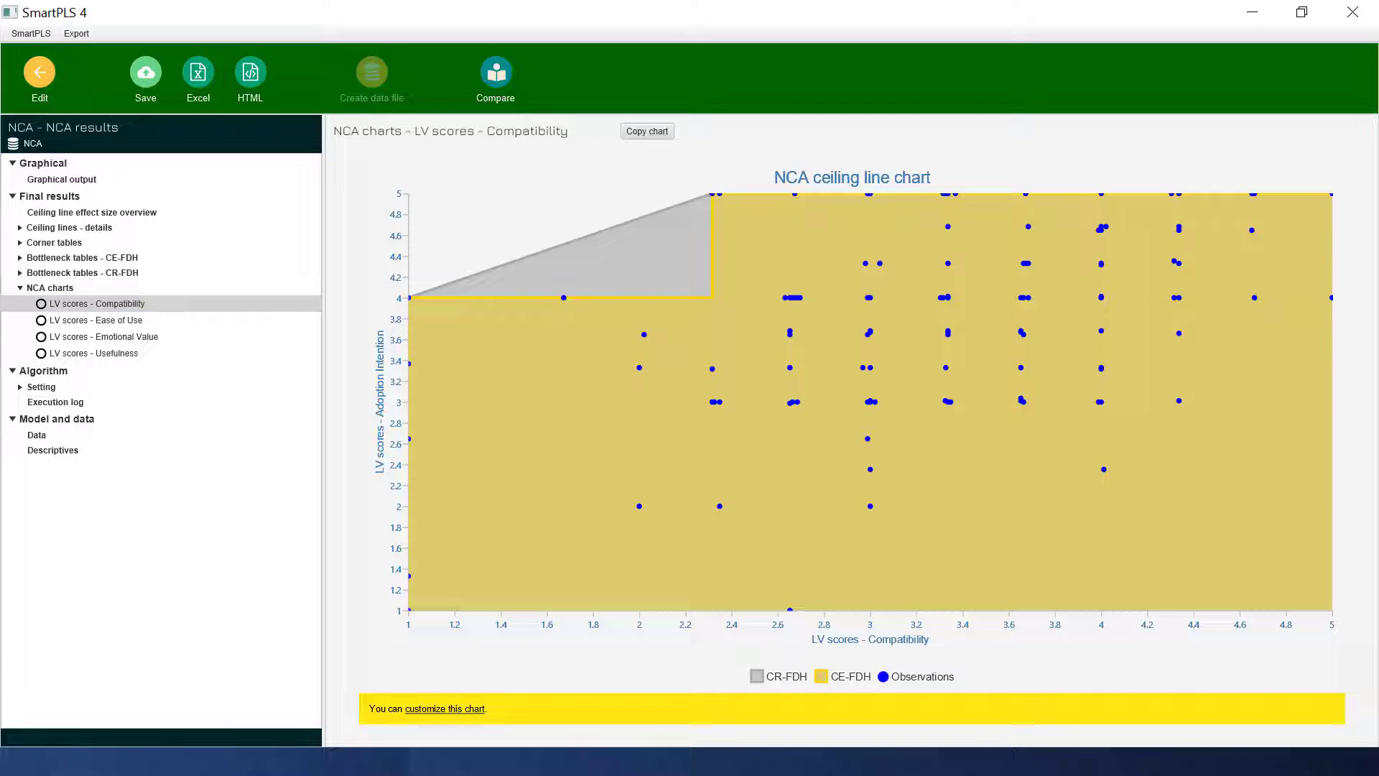
left_click(96, 320)
left_click(104, 337)
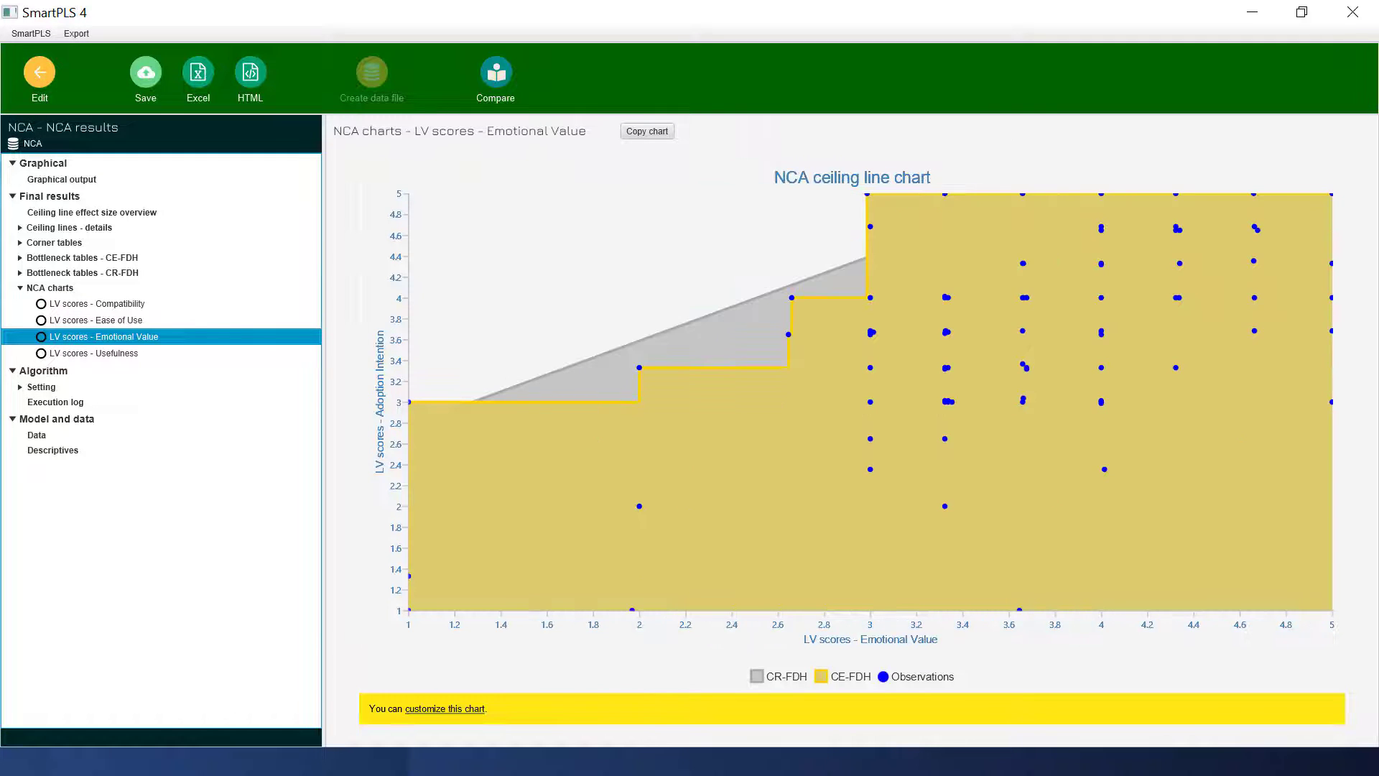
left_click(93, 354)
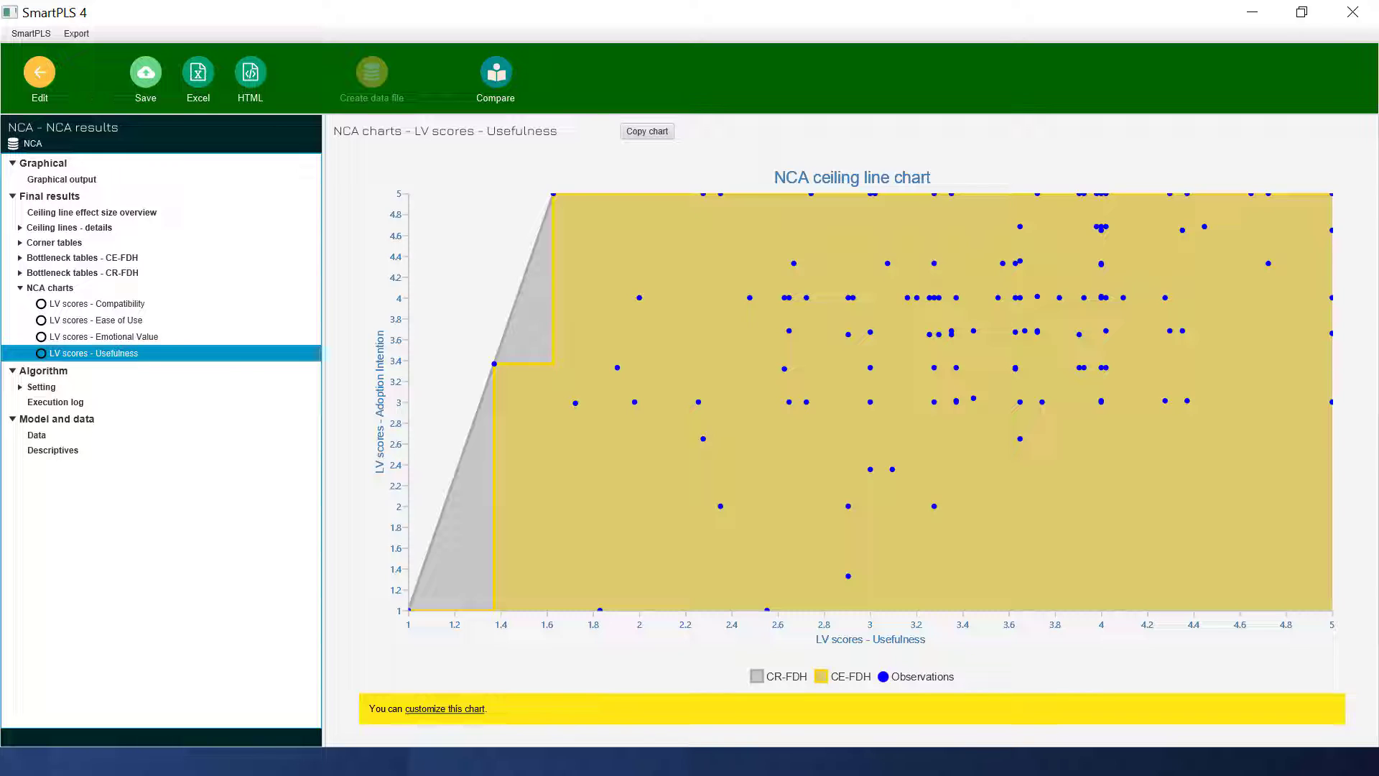
left_click(97, 304)
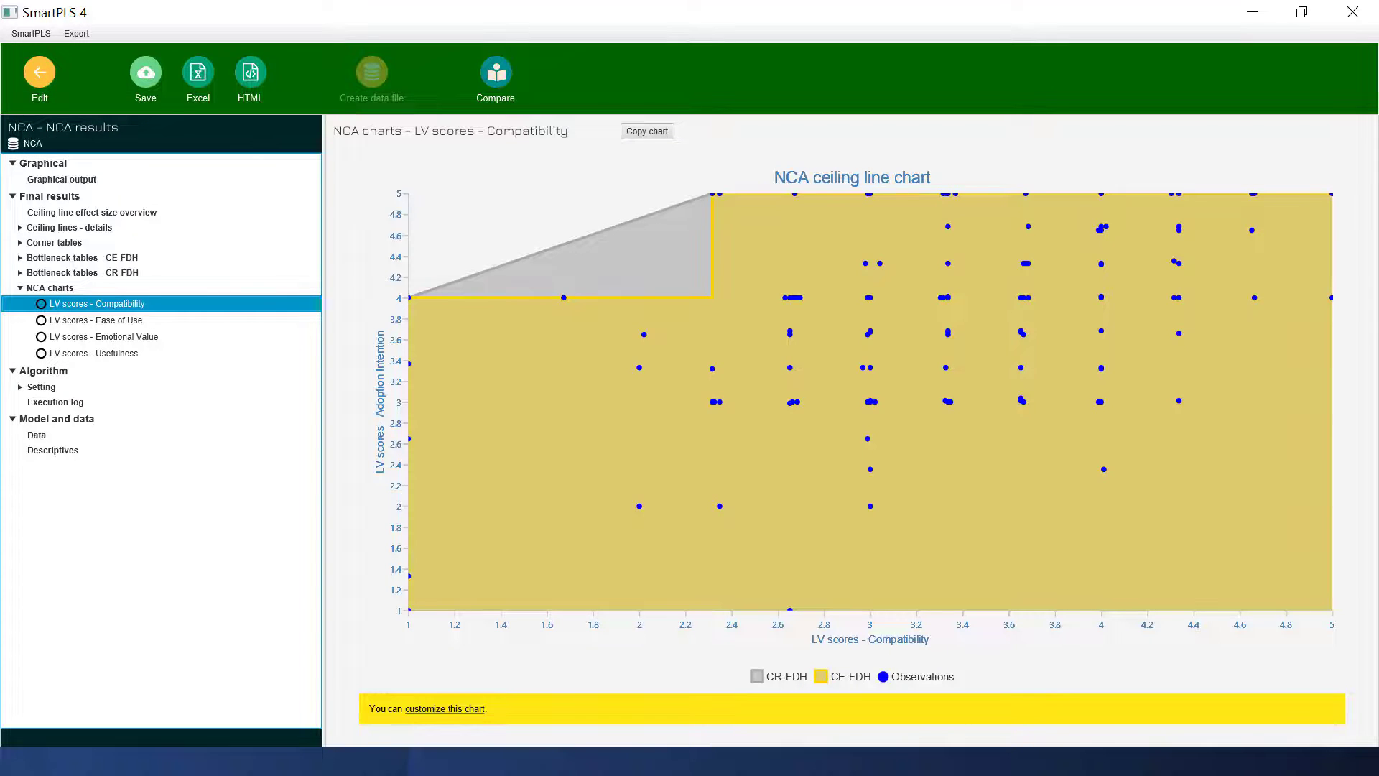
Step: Examine the CE-FDH bottleneck table, the ceiling line effect size overview and the ceiling line details
left_click(82, 258)
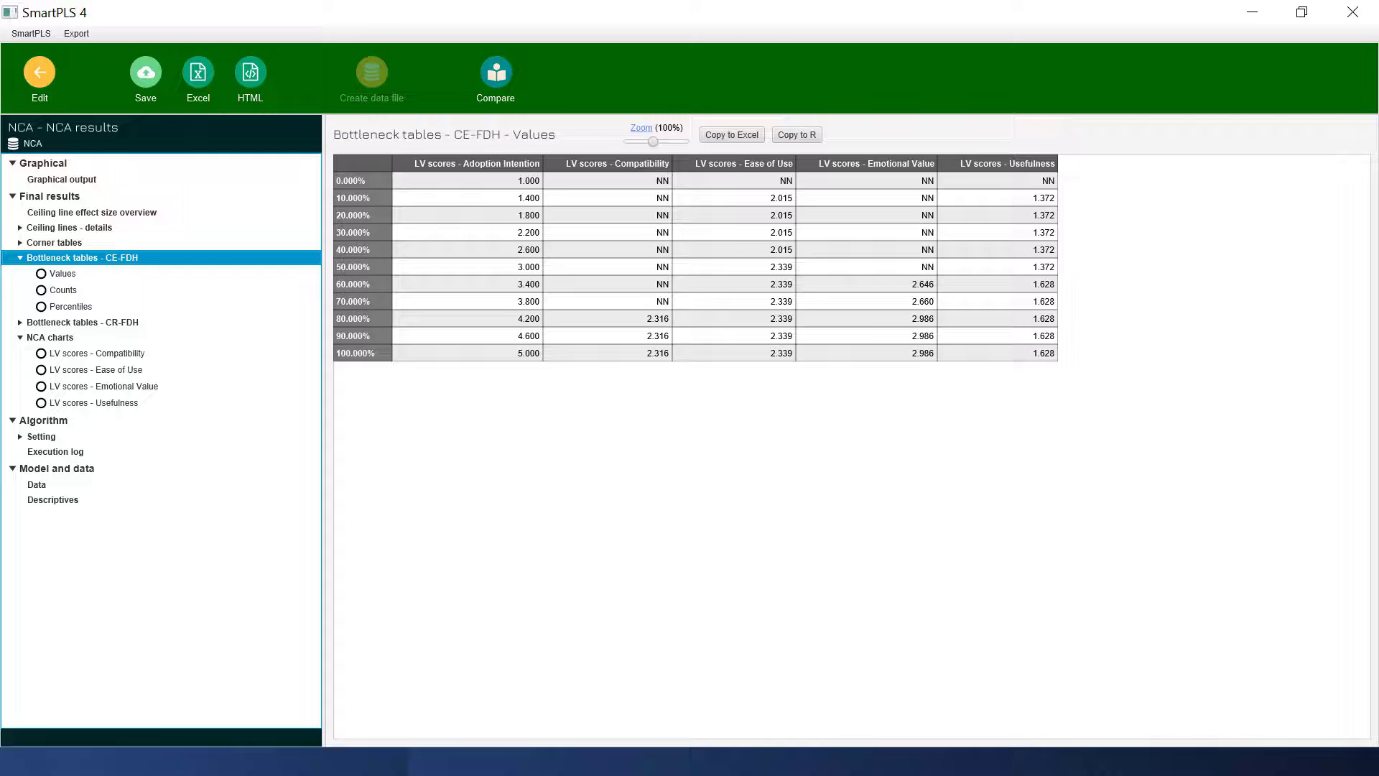
left_click(92, 213)
left_click(69, 227)
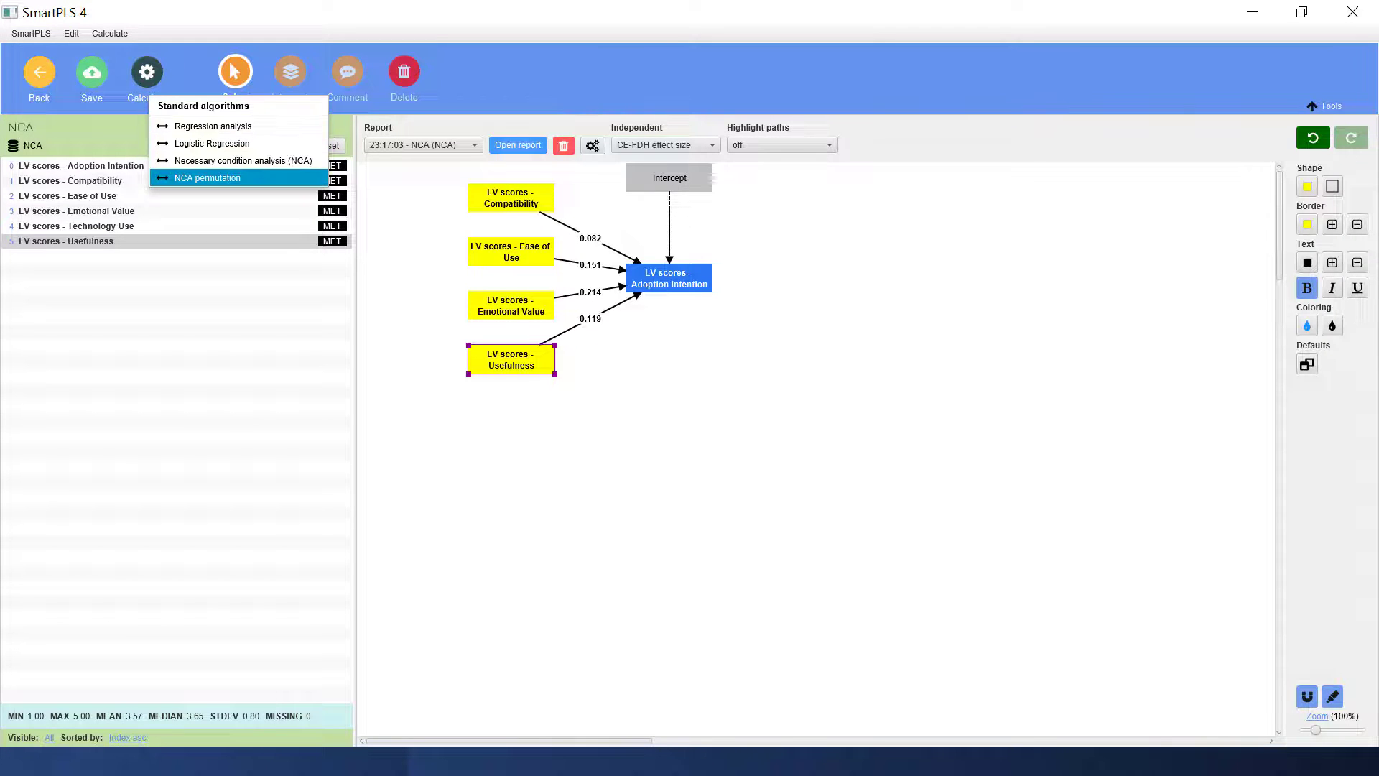
Step: Run the NCA permutation with 1000 permutations at the 0.05 significance level and open the ceiling line effect size overview
left_click(207, 177)
left_click_drag(658, 274, 652, 274)
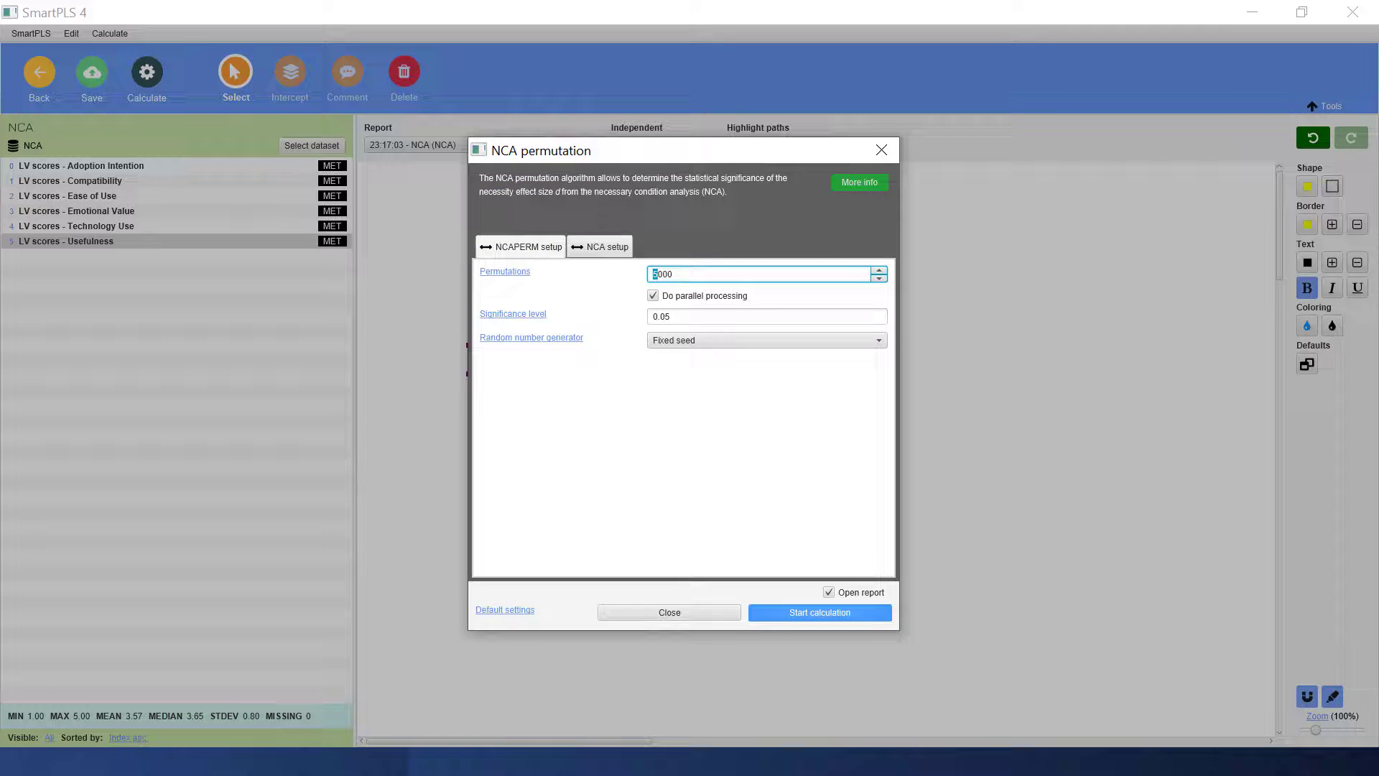
type("1")
key("Return")
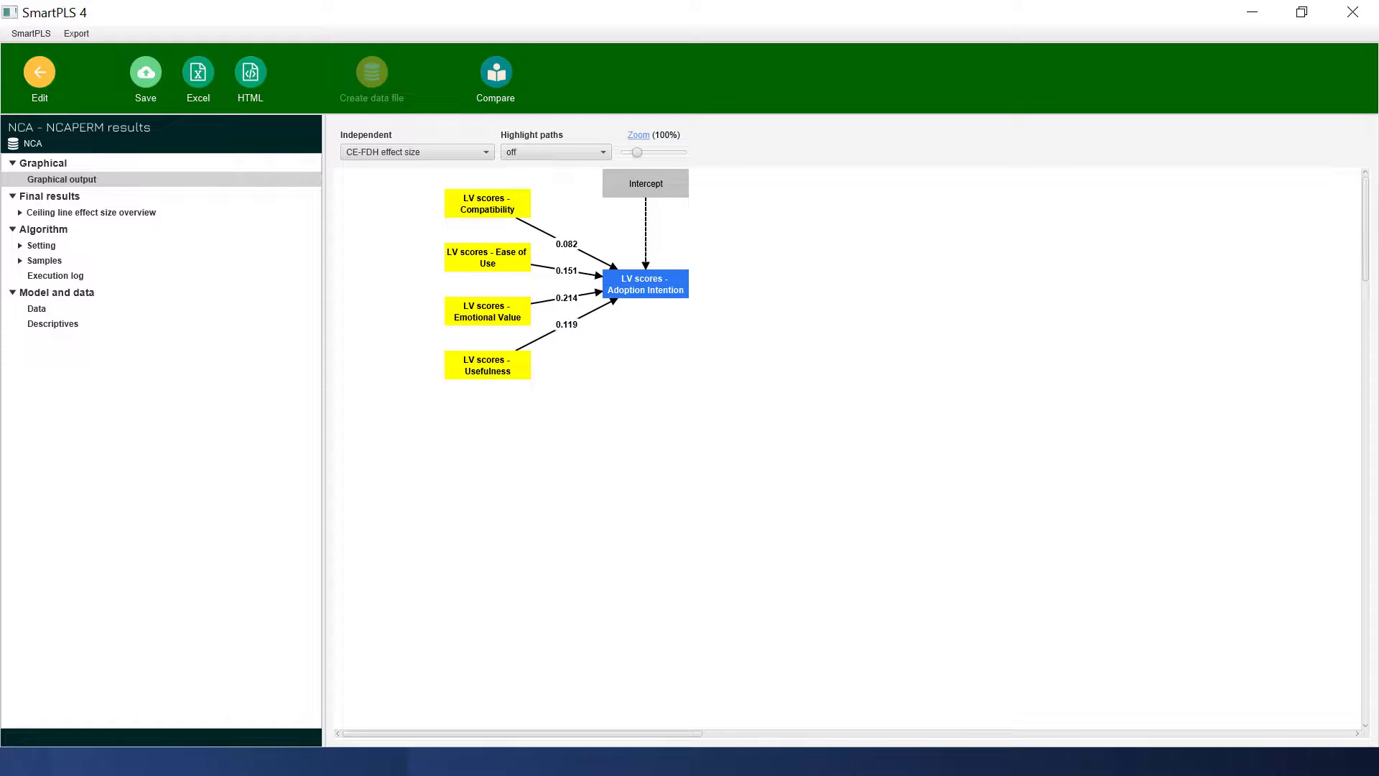
left_click(91, 213)
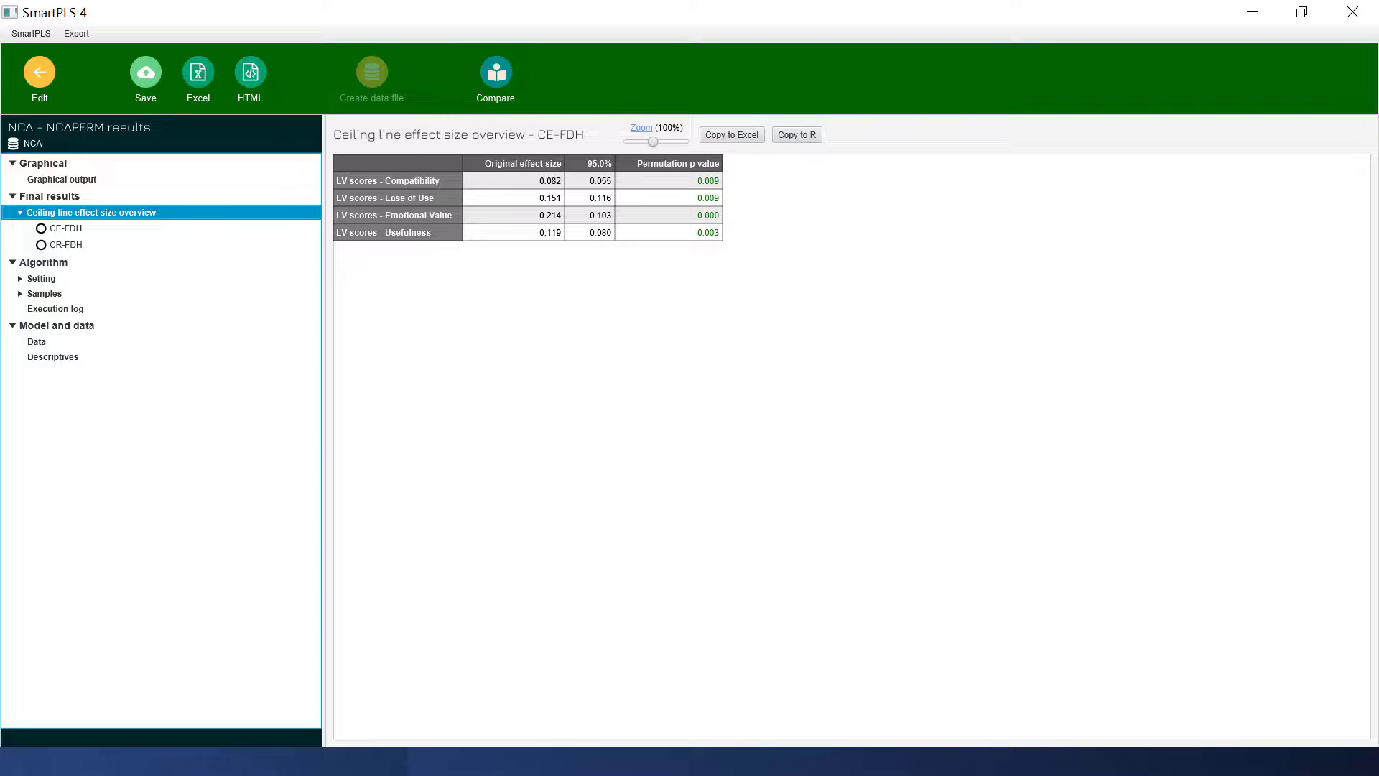